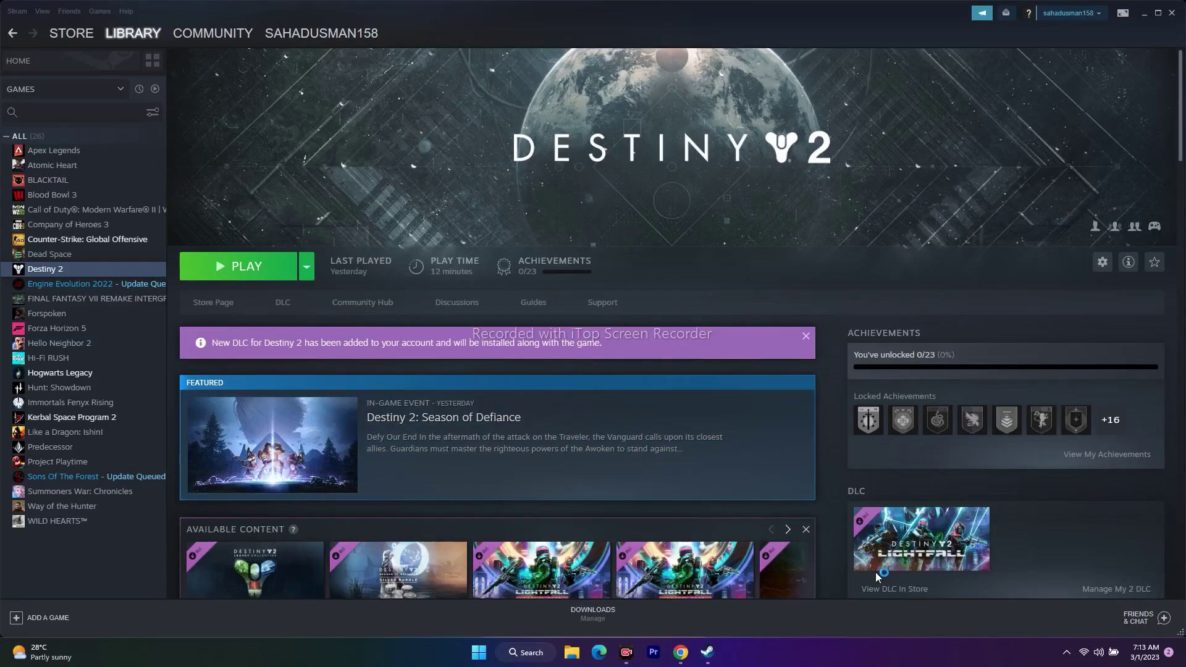
Enter -dx11 as Destiny 2's launch options in its Steam Properties
mouse_move(877, 568)
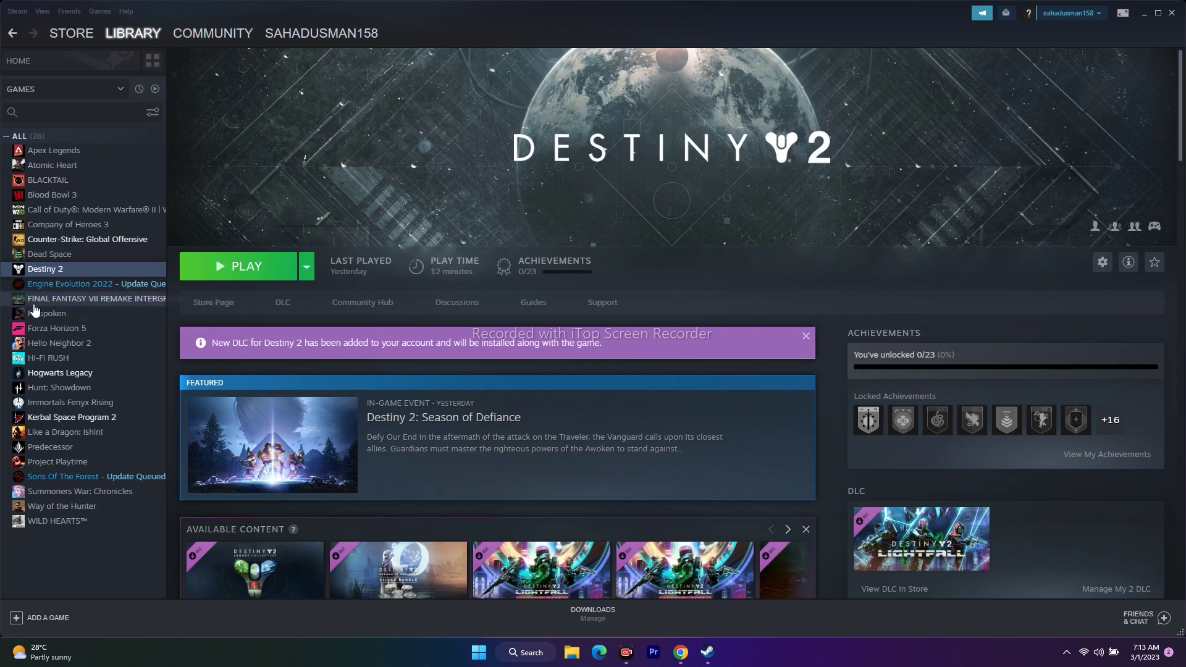
right_click(60, 268)
left_click(89, 355)
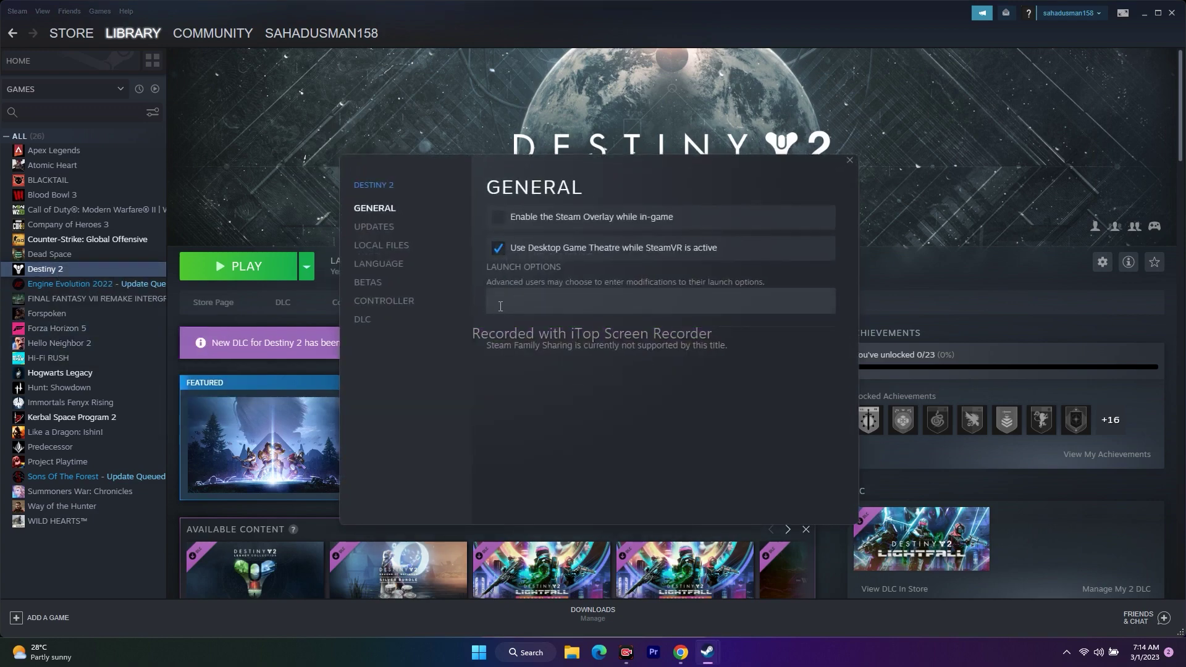
left_click(509, 299)
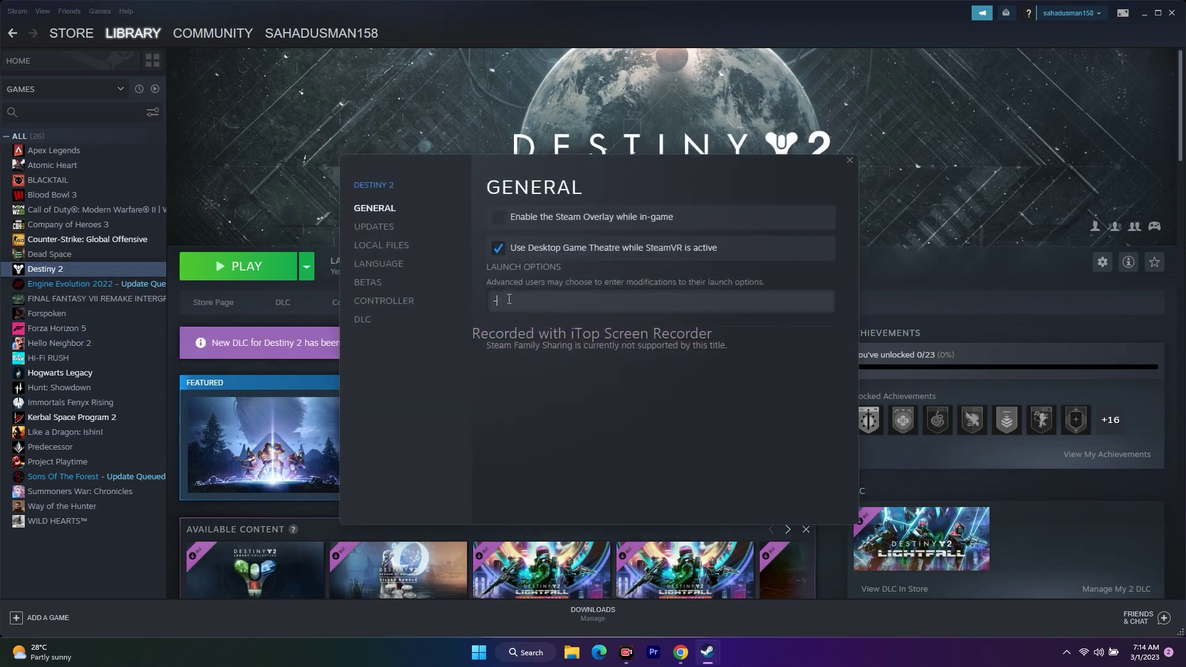
type("-dx11")
Reopen Destiny 2's Properties, review the Local Files tab, then close the window
left_click(850, 160)
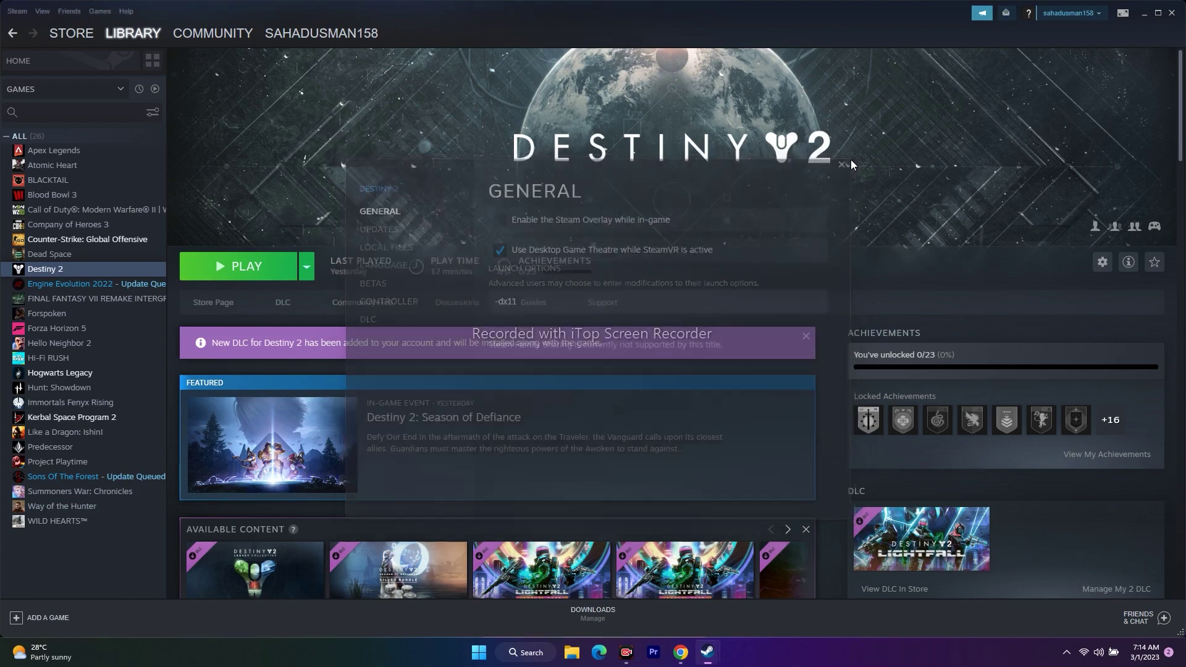
right_click(69, 272)
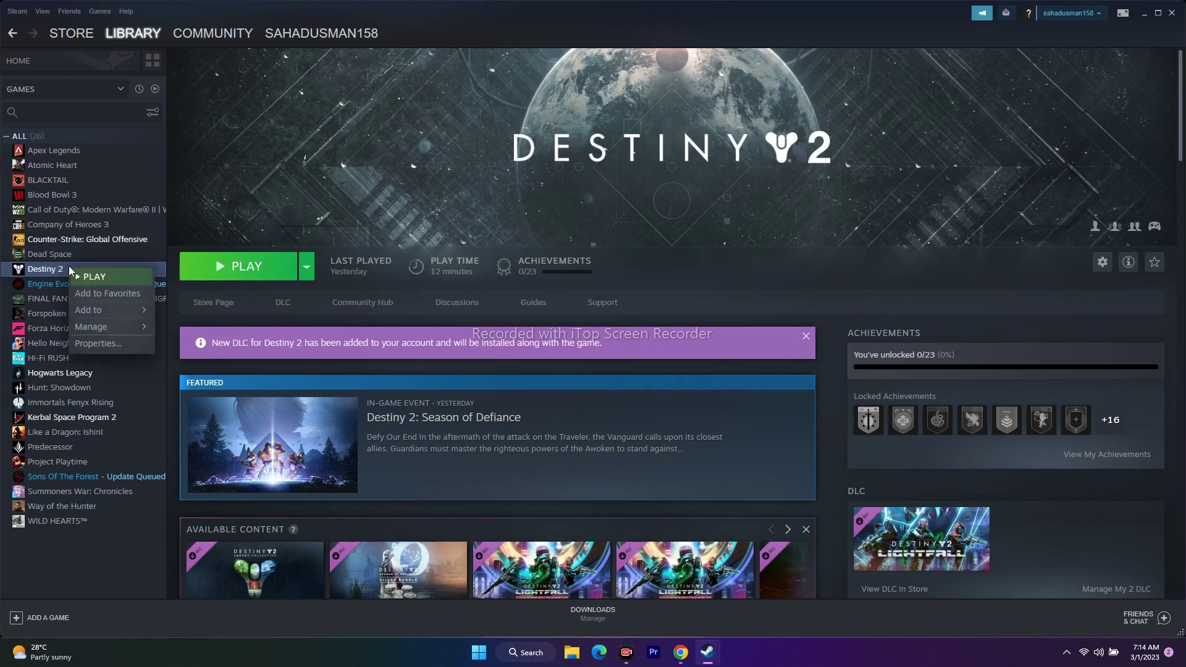
left_click(86, 337)
left_click(389, 252)
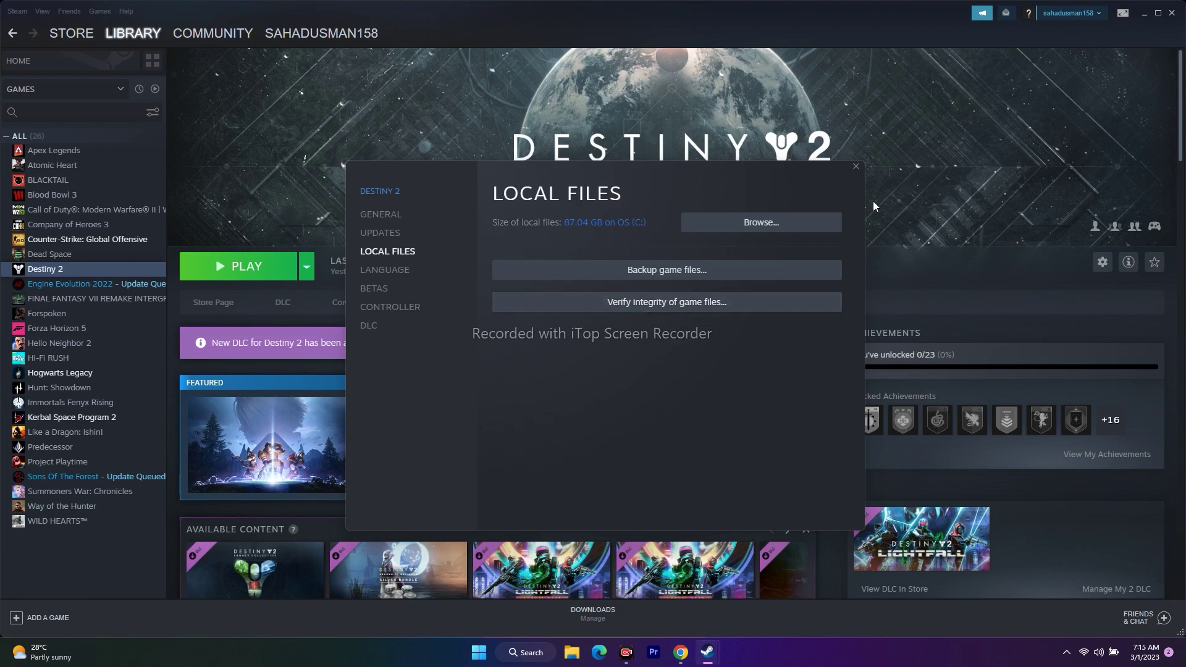
left_click(856, 168)
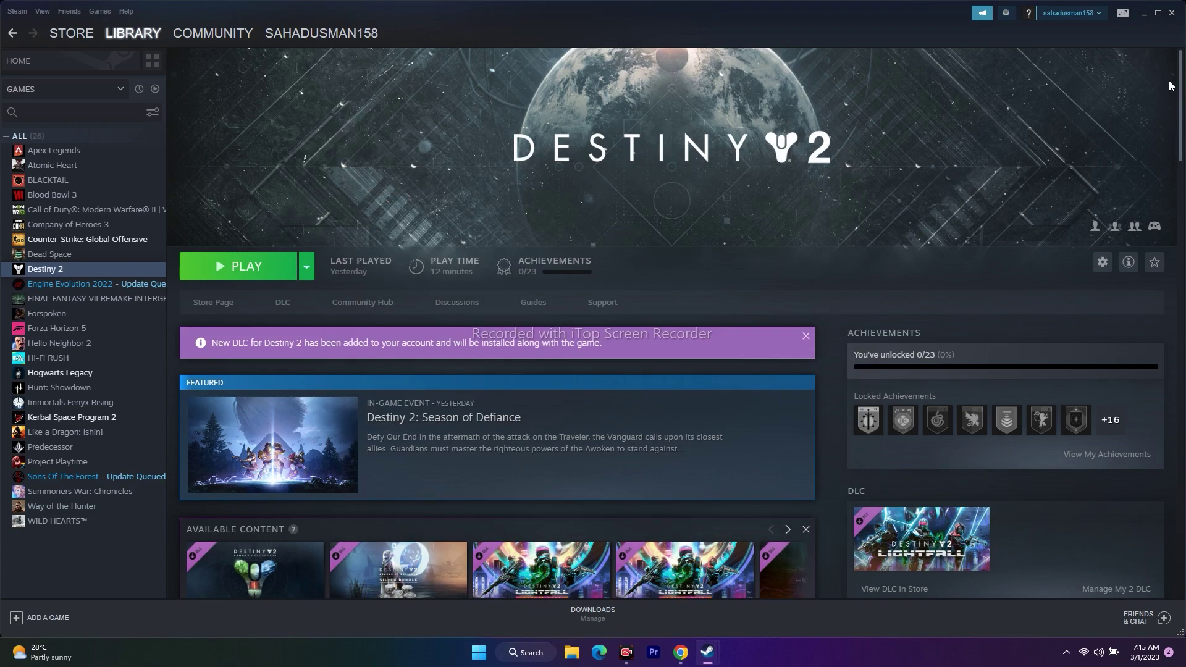
Minimize Steam, dismiss the Lightfall popup, and open System Properties via advanced system settings
left_click(1146, 15)
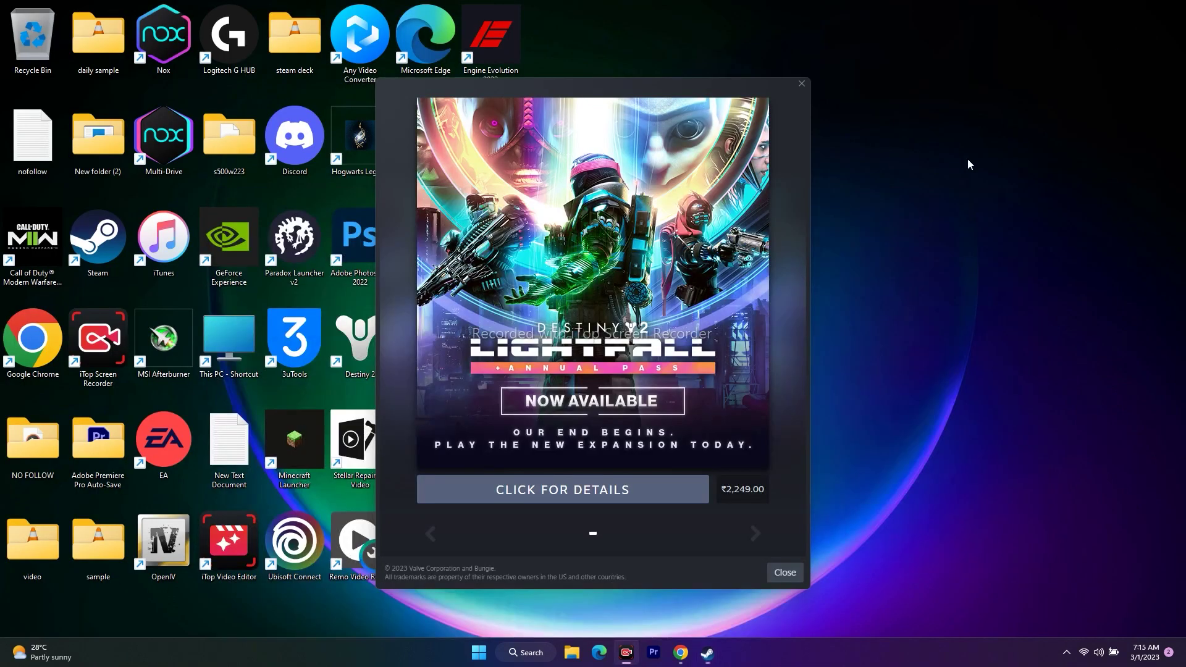
left_click(801, 83)
left_click(520, 652)
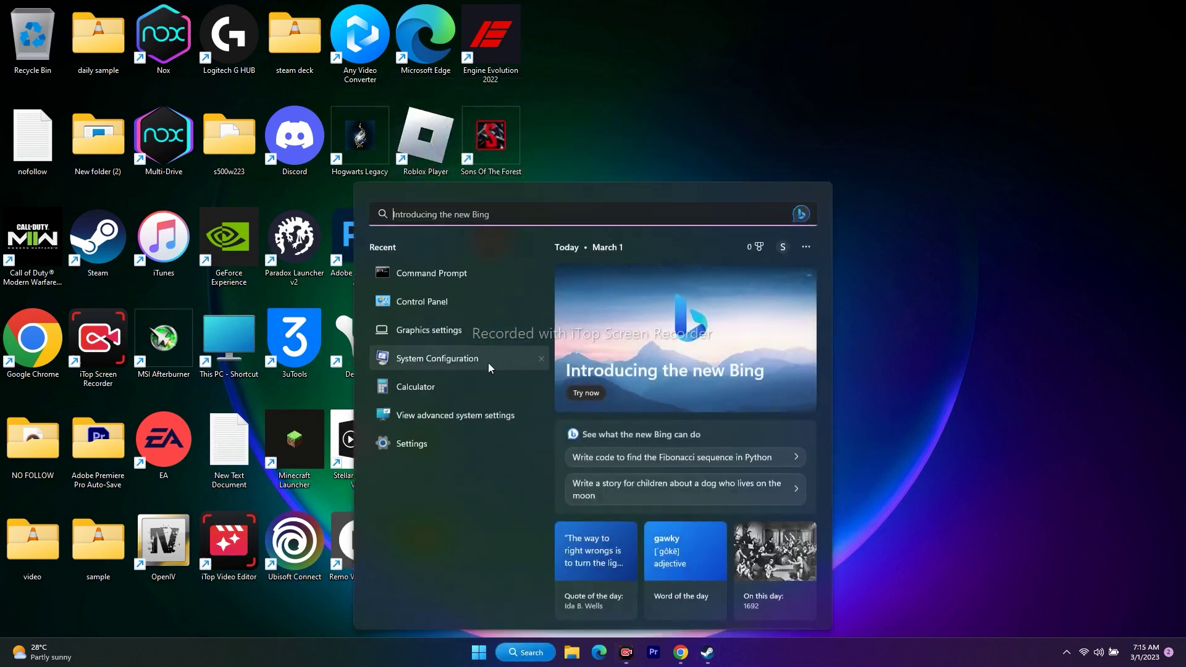
left_click(449, 416)
left_click_drag(226, 89, 887, 74)
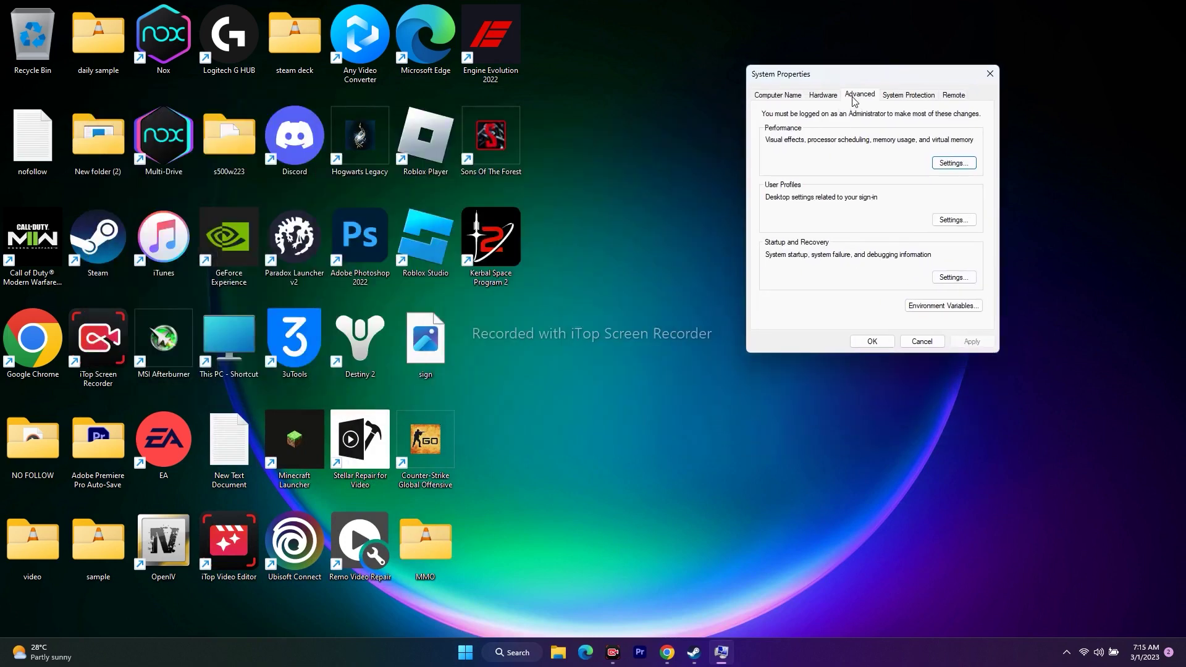
Open Virtual Memory from Performance Options' Advanced tab and tick automatic paging file management
left_click(956, 164)
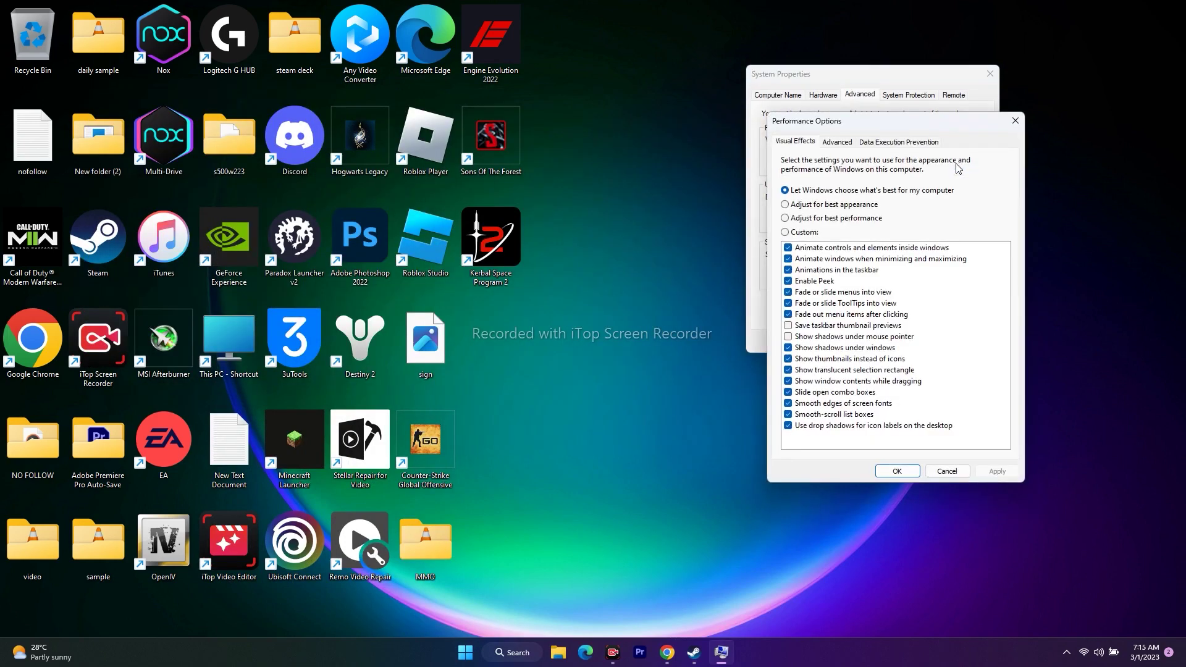
left_click(838, 144)
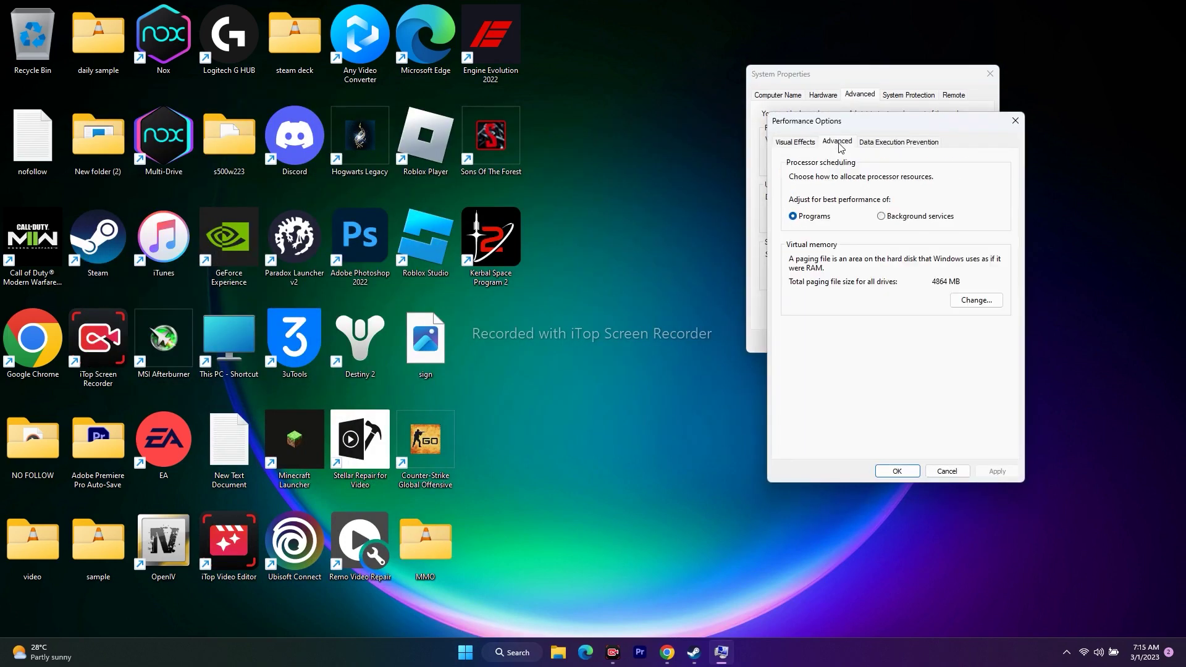
left_click(968, 309)
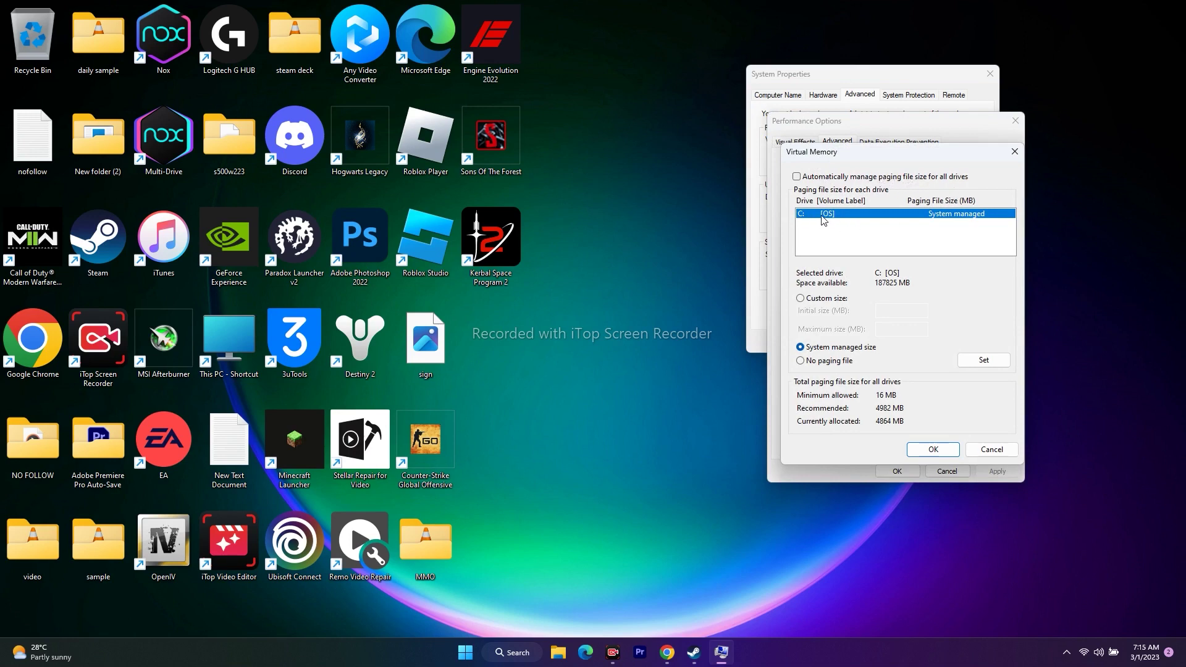
left_click(797, 177)
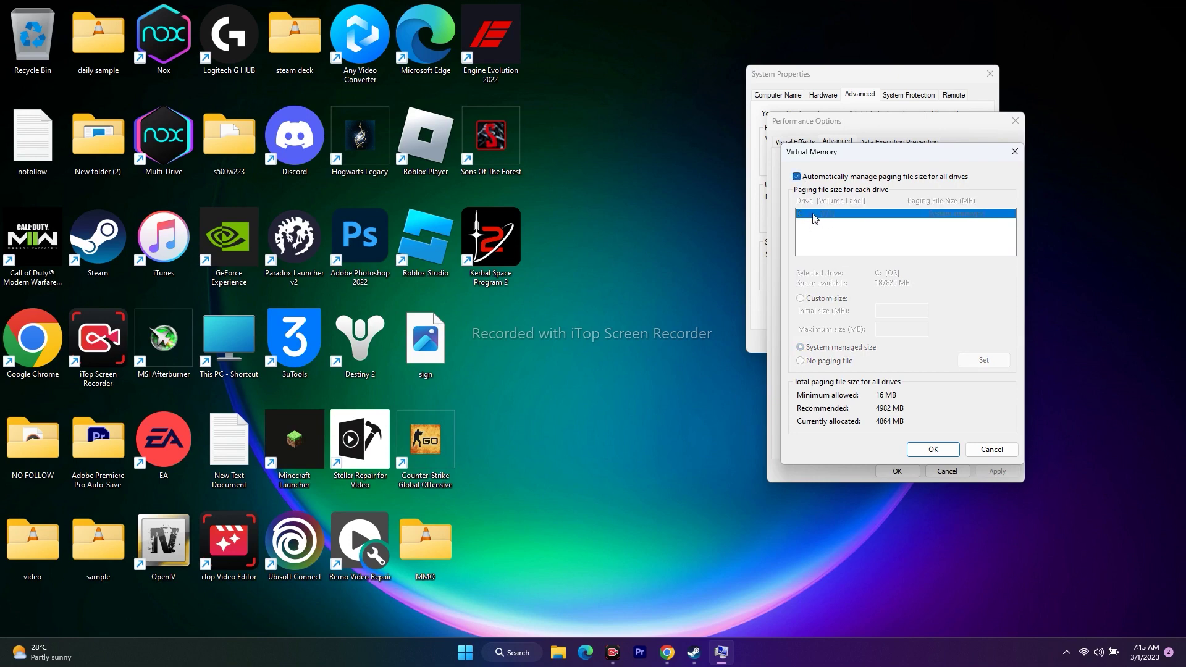
Untick automatic paging file management and select Custom size for the C: drive
left_click(797, 176)
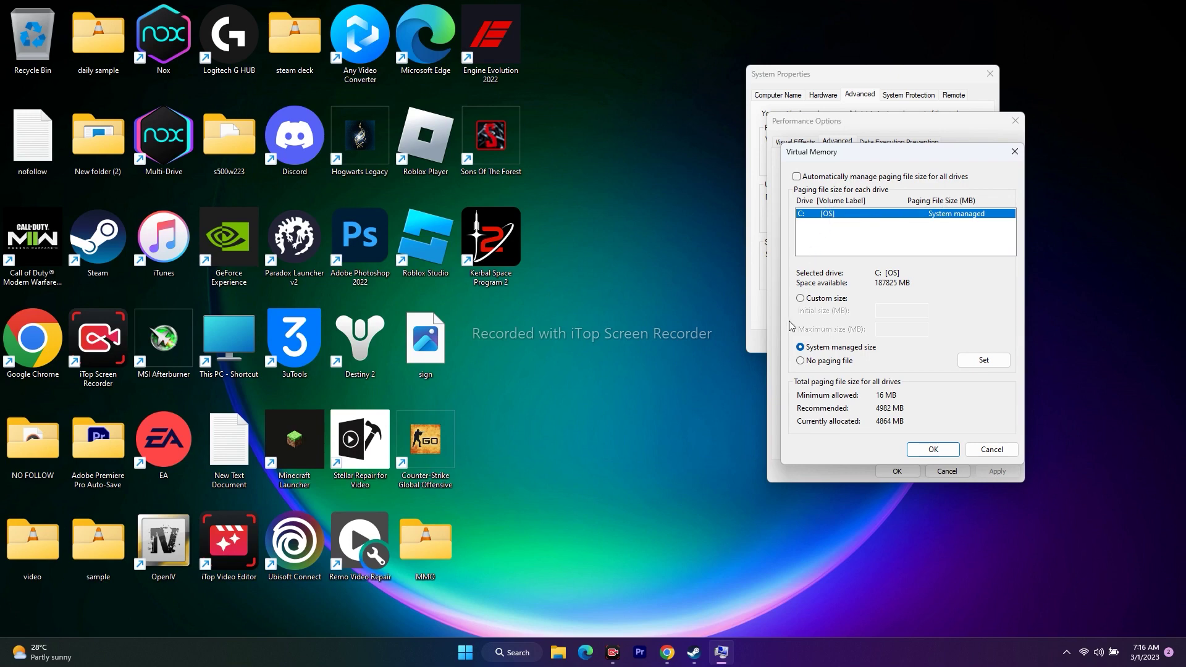
left_click(801, 299)
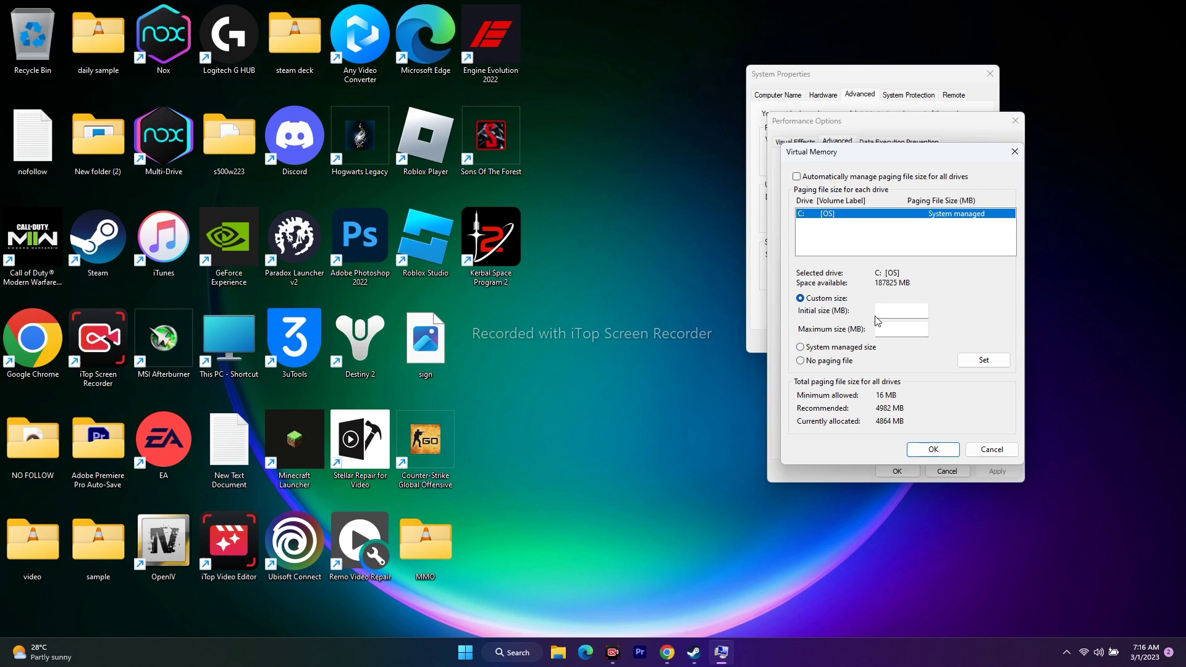
left_click(510, 653)
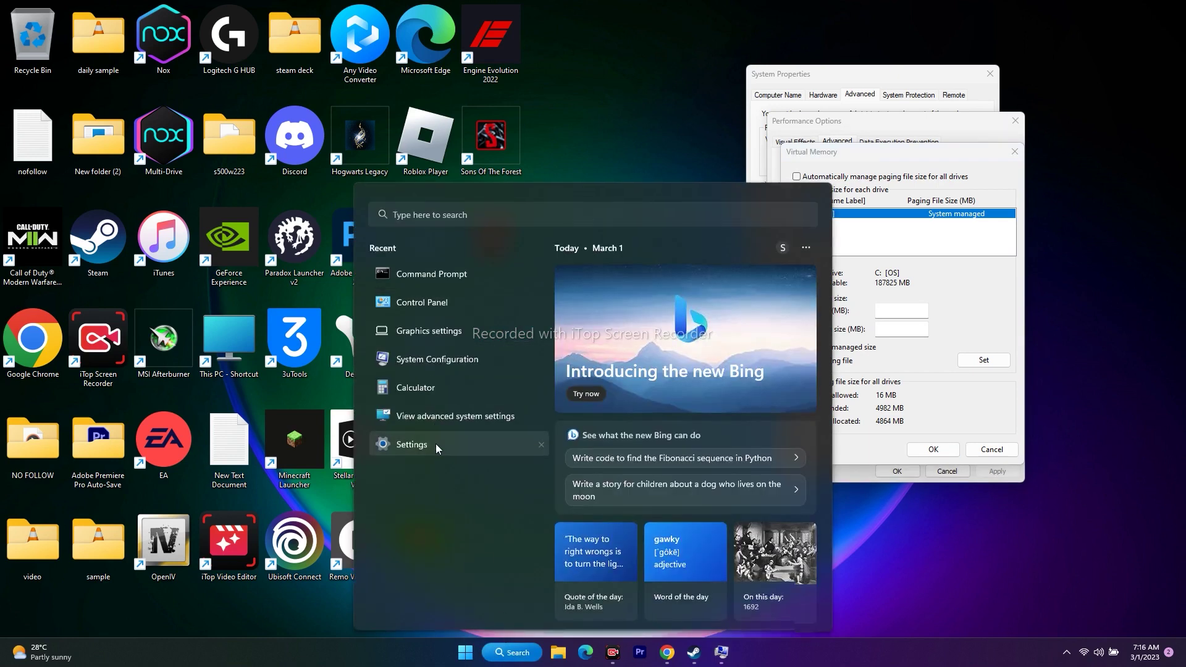
left_click(436, 443)
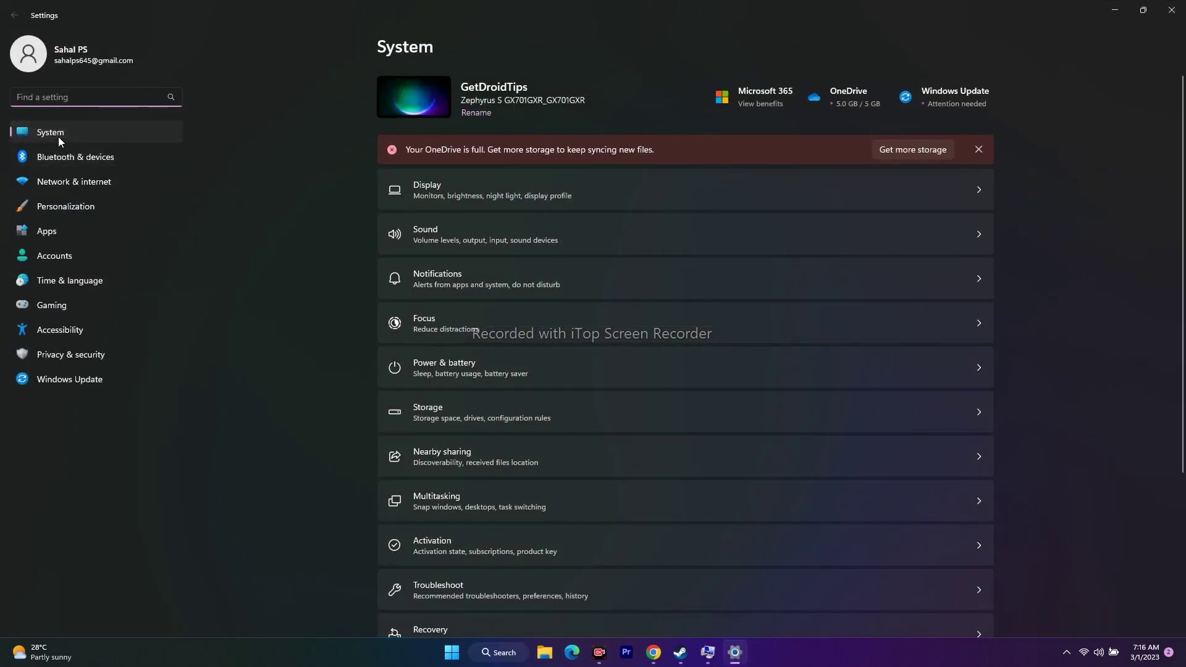
scroll(1137, 411, "down", 3)
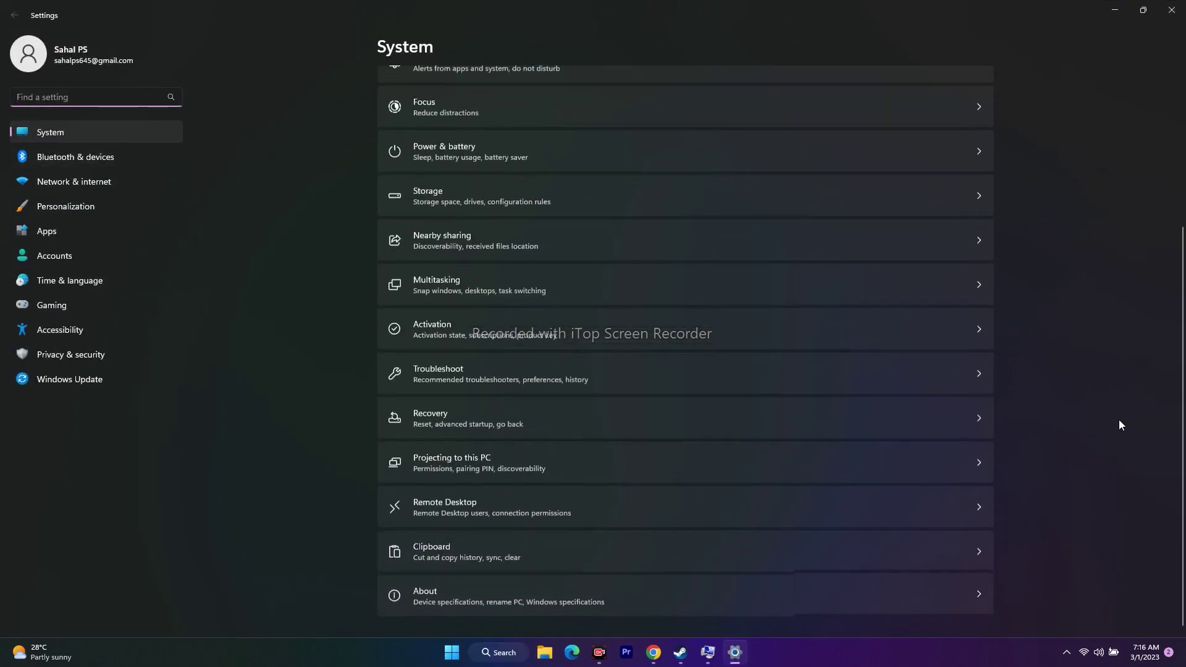
left_click(438, 584)
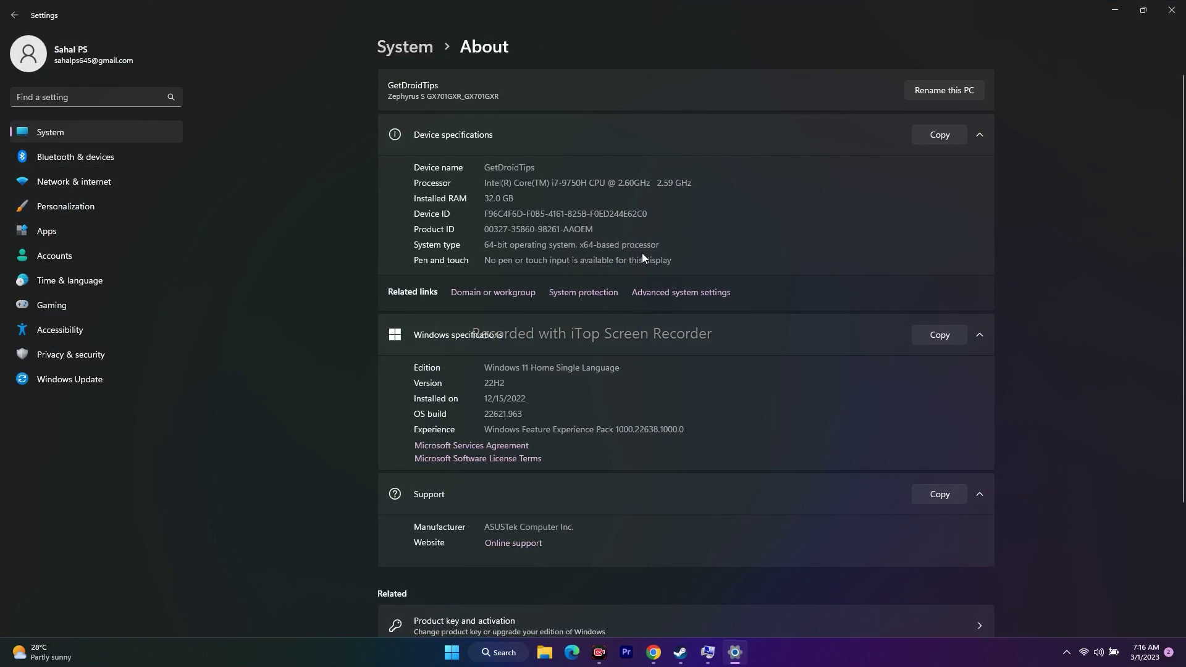
left_click_drag(487, 198, 519, 198)
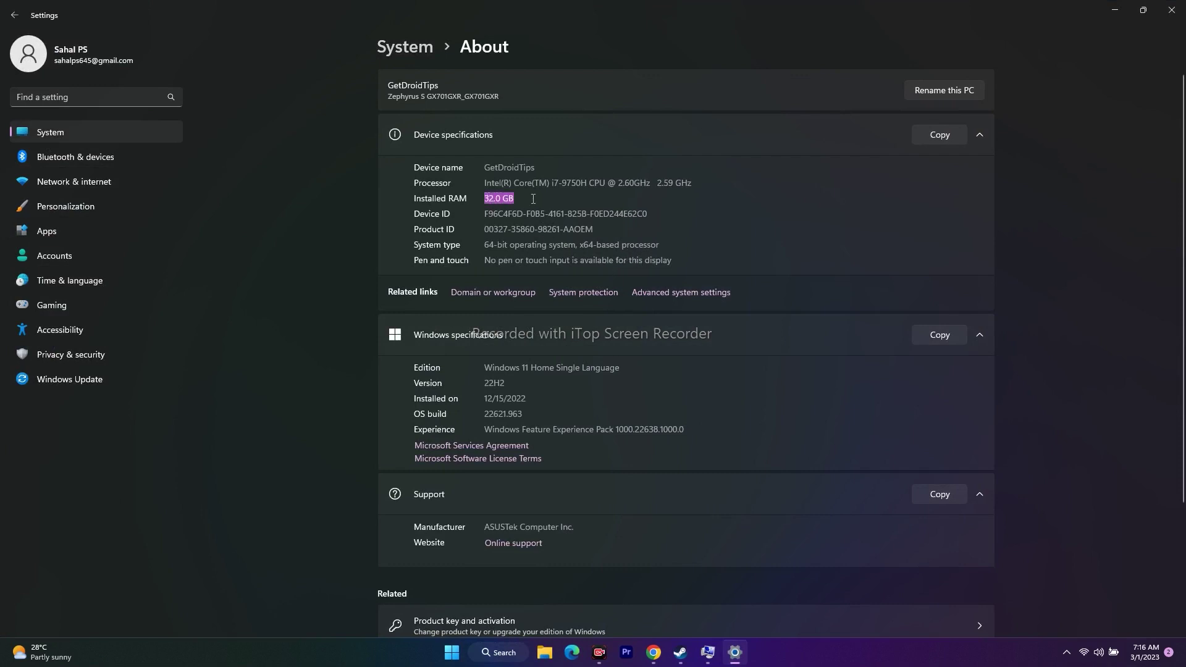
left_click(1172, 10)
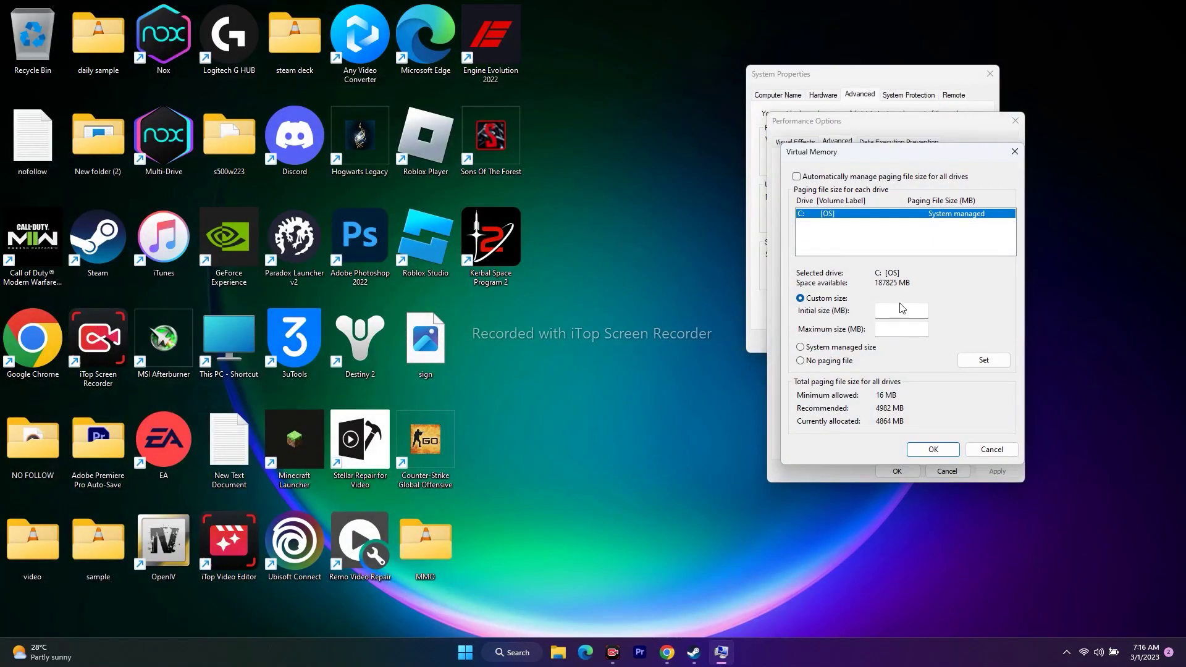
Select the Initial size field and launch Calculator from Windows search
left_click(894, 310)
left_click(906, 329)
left_click(516, 653)
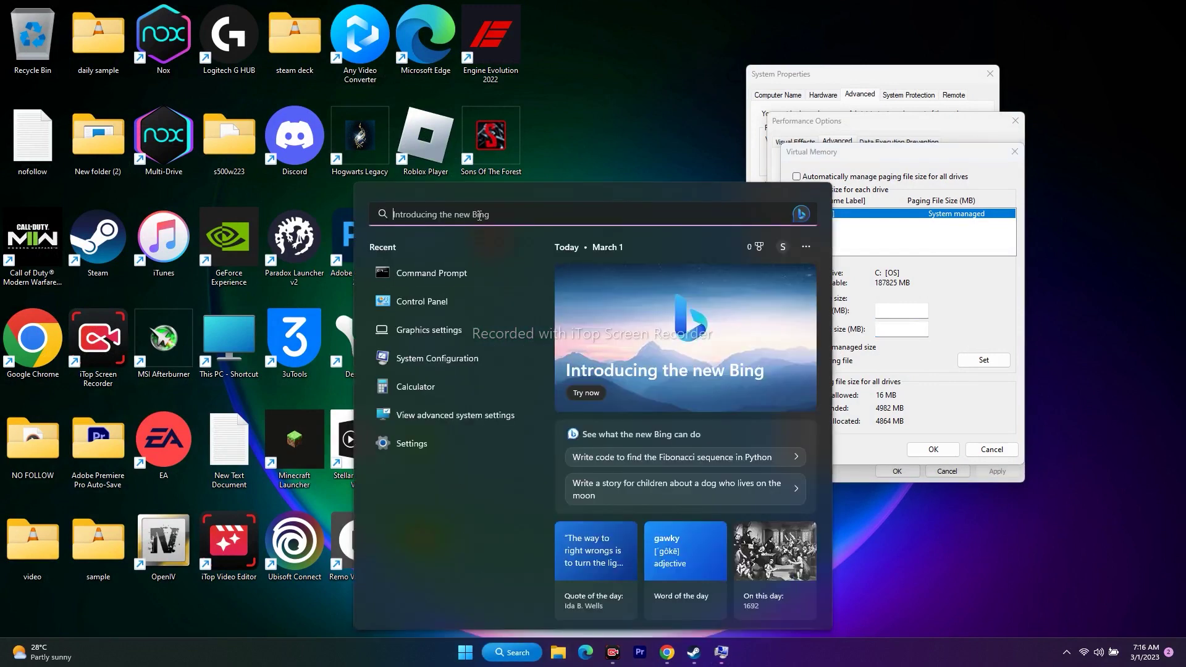
left_click(428, 386)
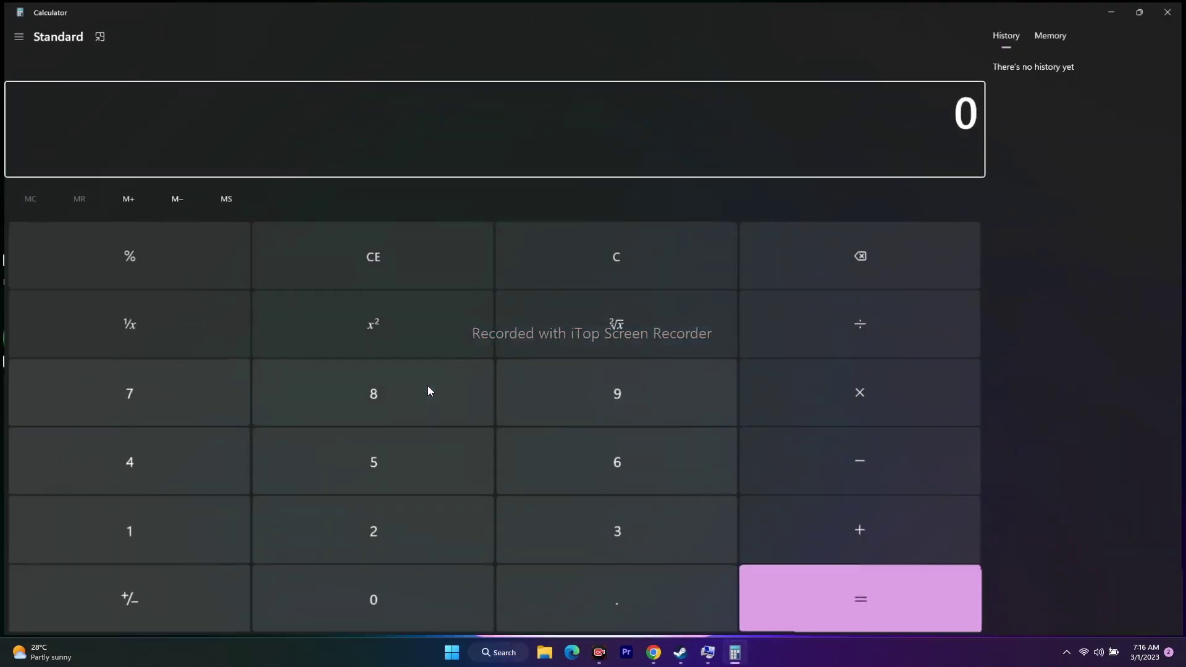
Calculate 32 × 1024 = 32,768 in Calculator
left_click(617, 539)
left_click(416, 540)
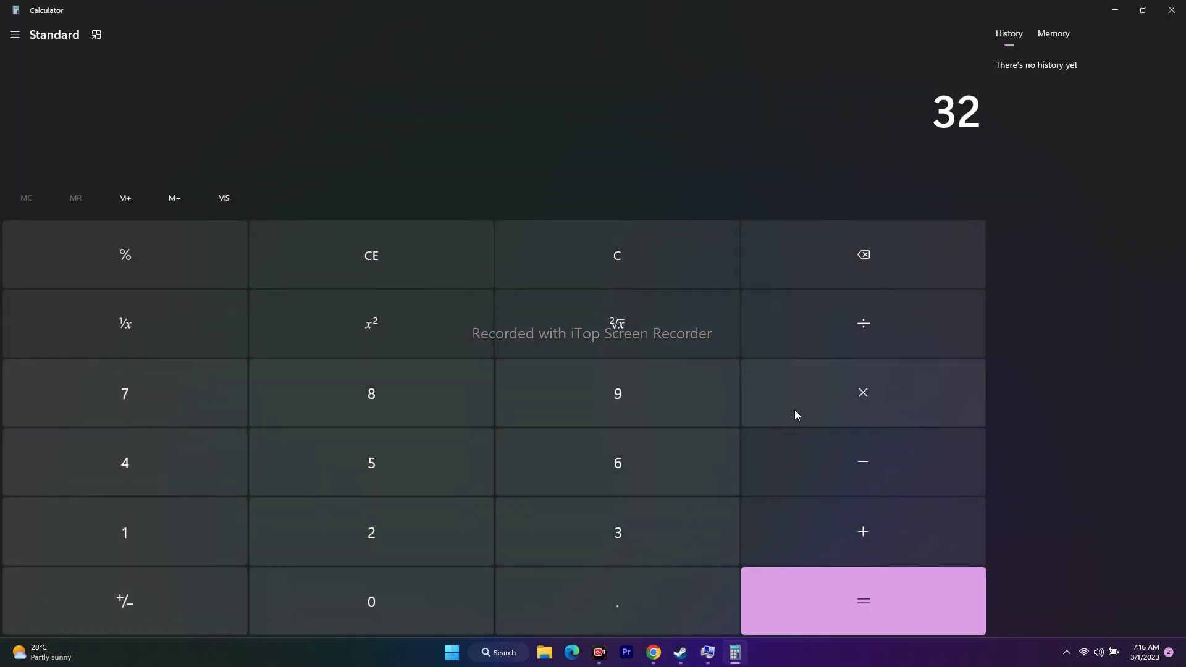
left_click(814, 398)
left_click(179, 552)
left_click(350, 589)
left_click(328, 537)
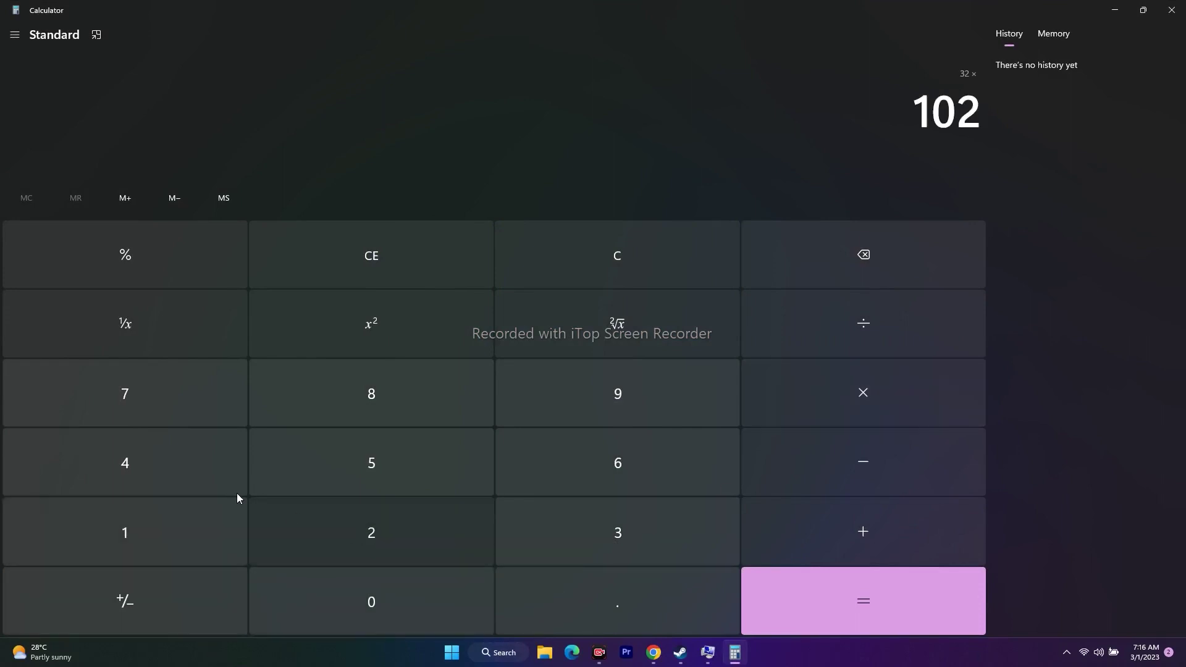
left_click(204, 476)
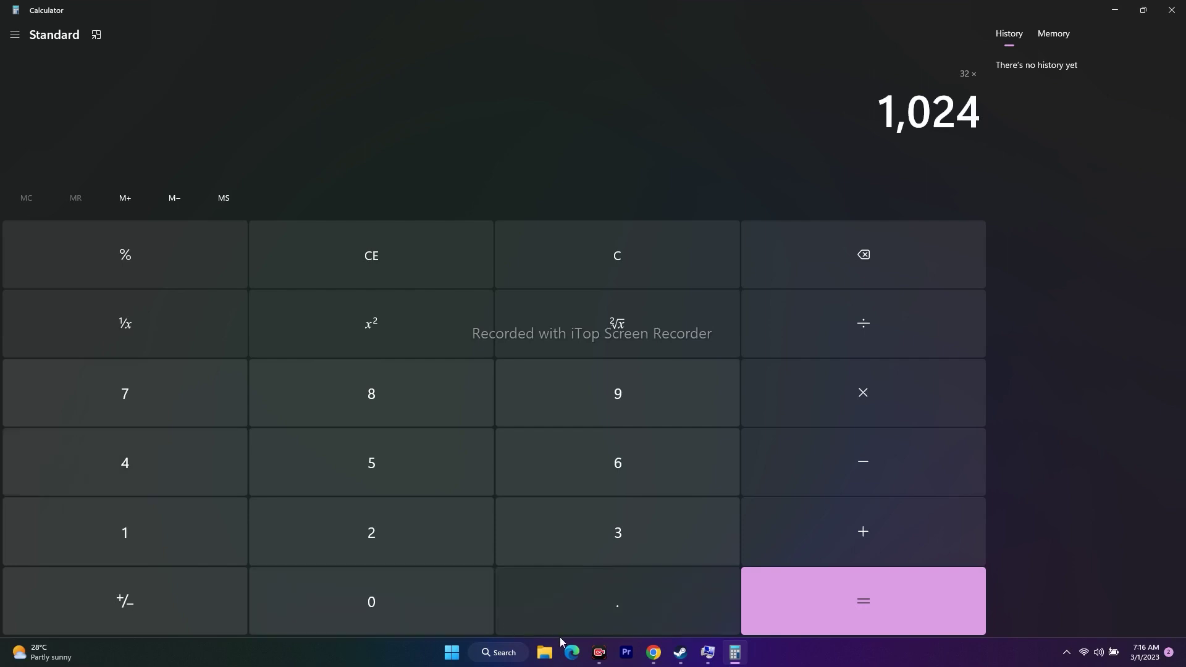
left_click(859, 610)
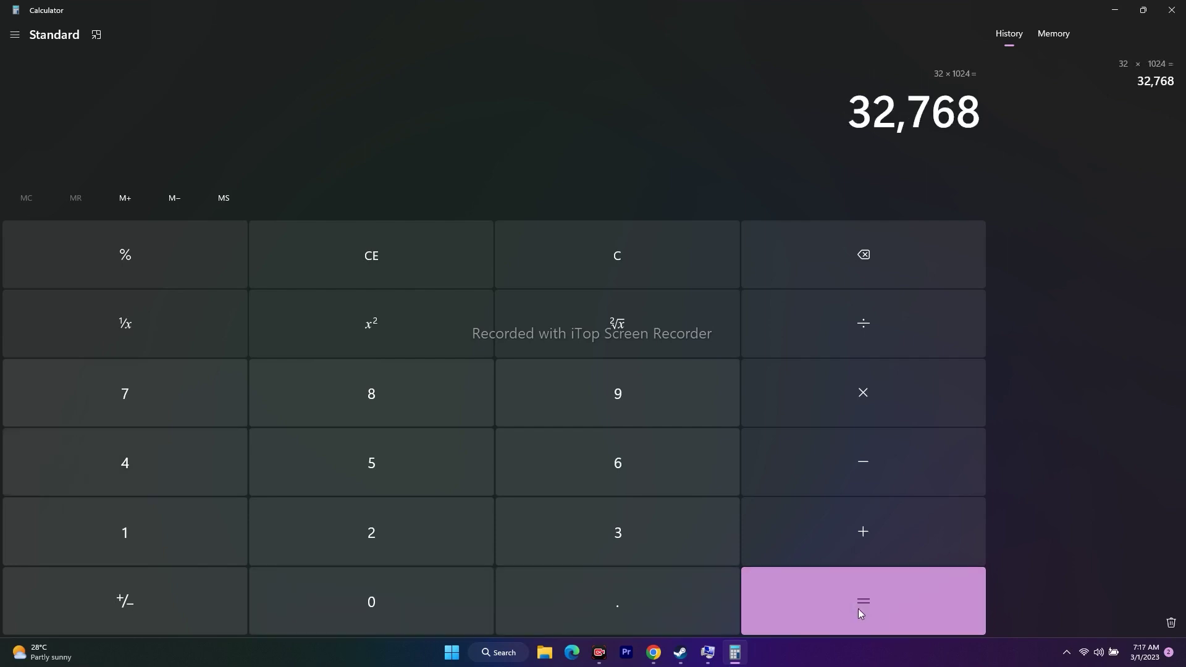
Multiply 32,768 by 1.5 and copy the 49,152 result
left_click(903, 400)
key("1")
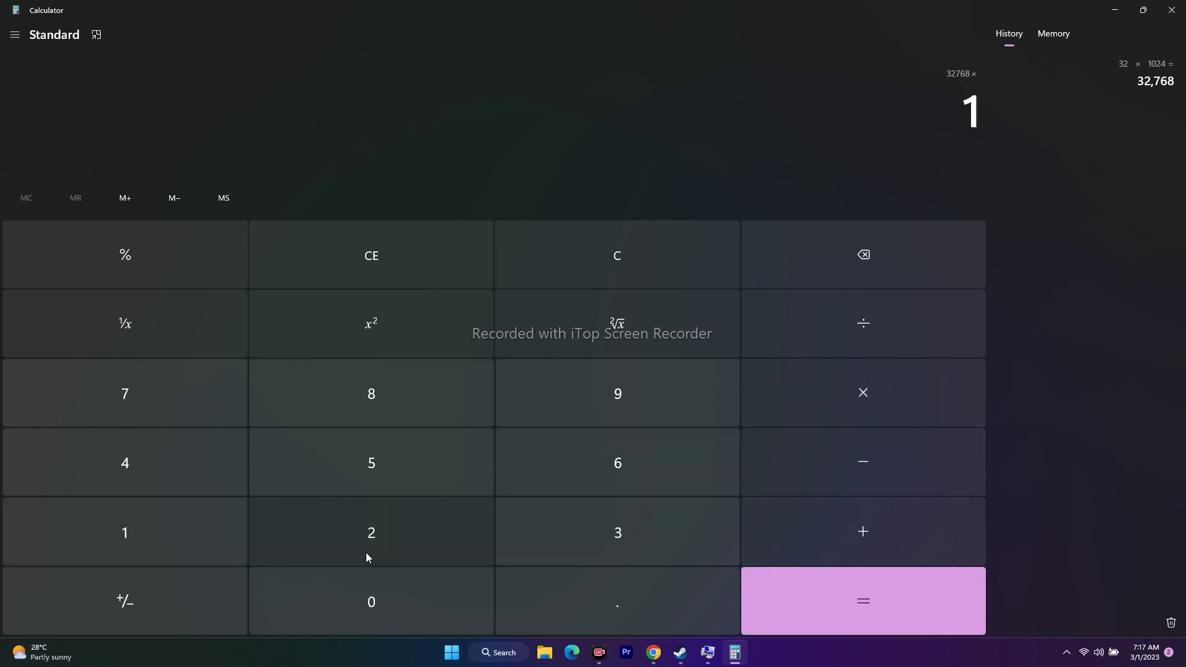
key("period")
key("5")
left_click(856, 572)
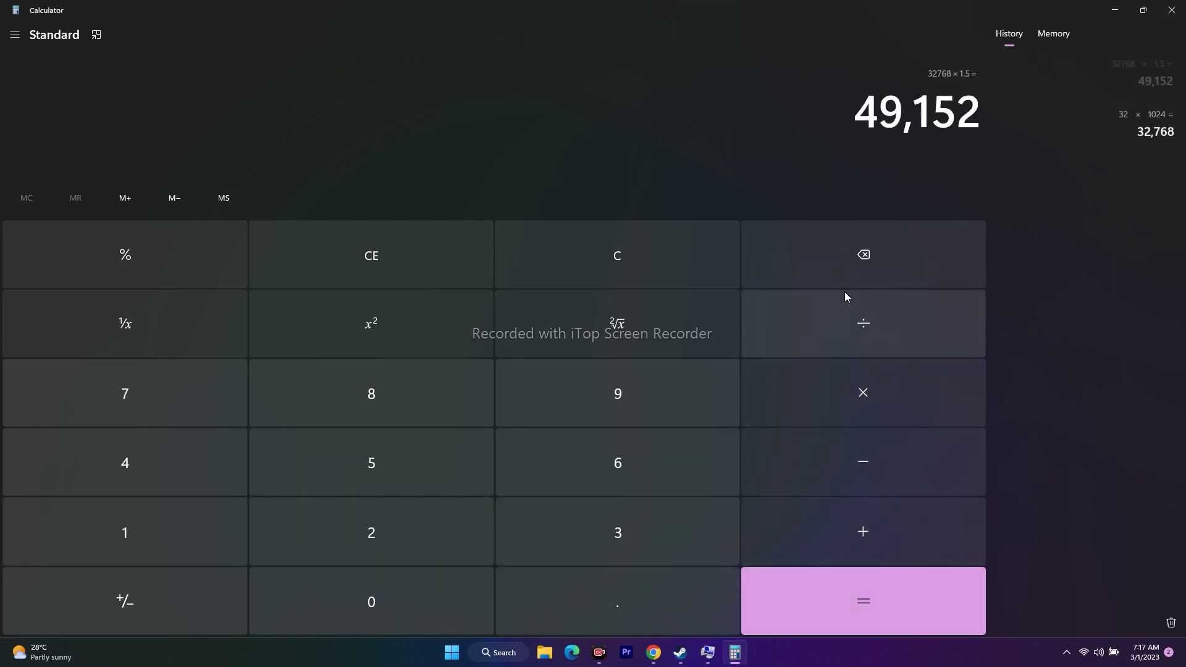
right_click(965, 116)
left_click(996, 124)
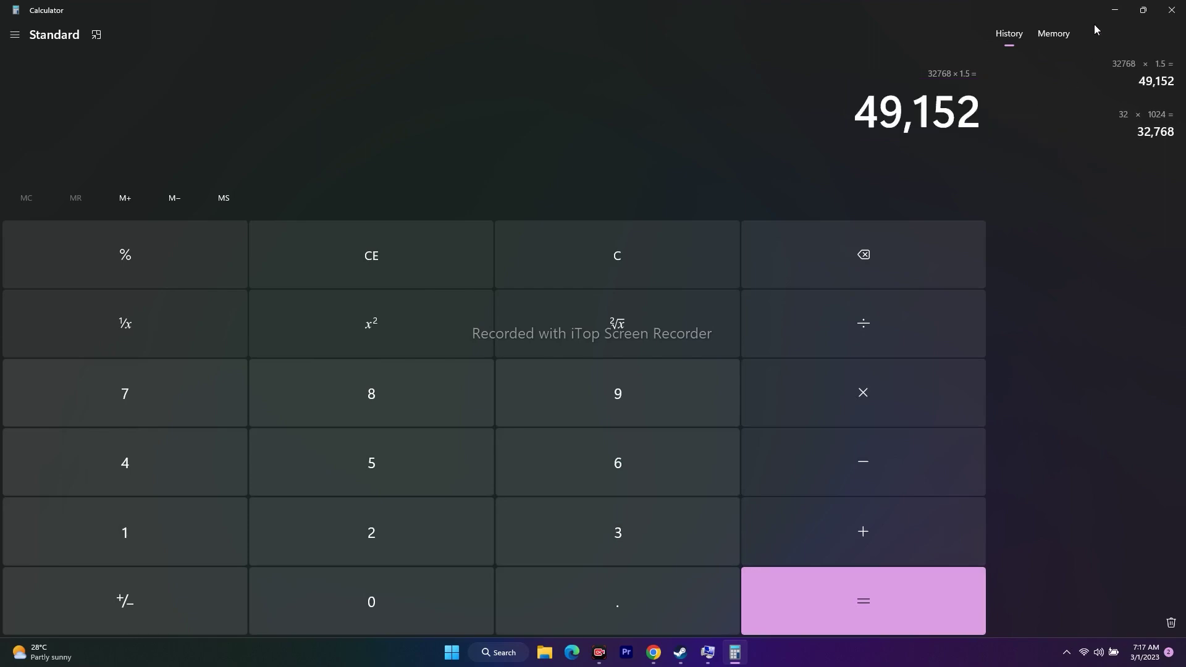
left_click(1116, 10)
Paste 49,152 into the Initial size field
right_click(892, 312)
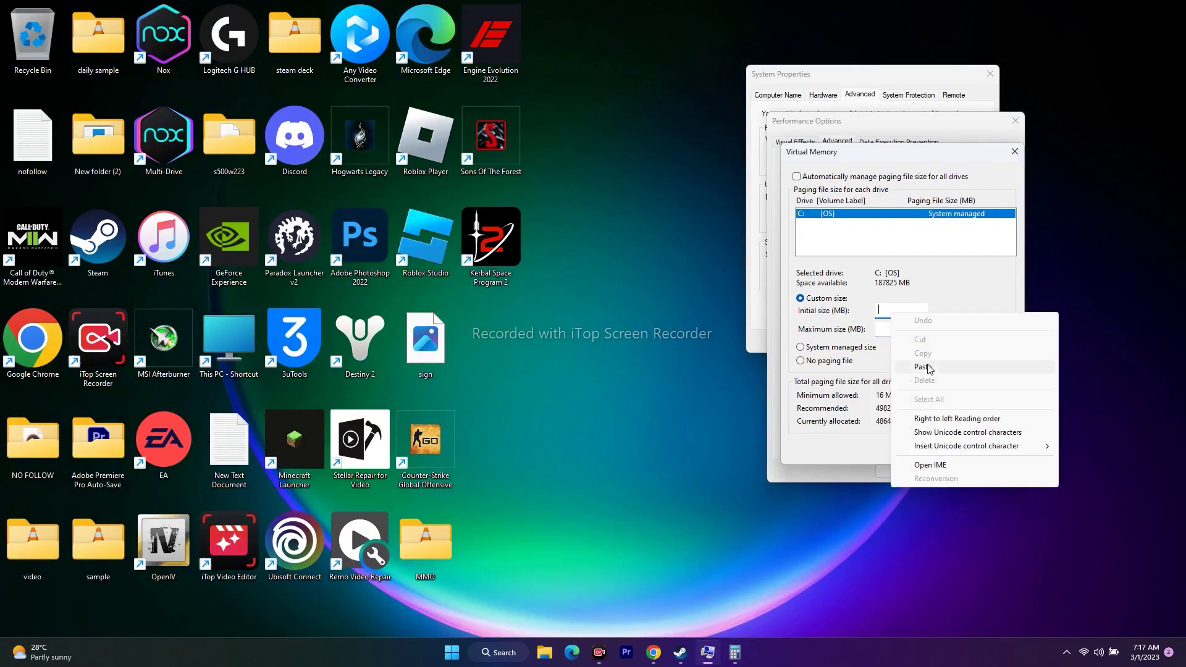
left_click(927, 368)
left_click(873, 337)
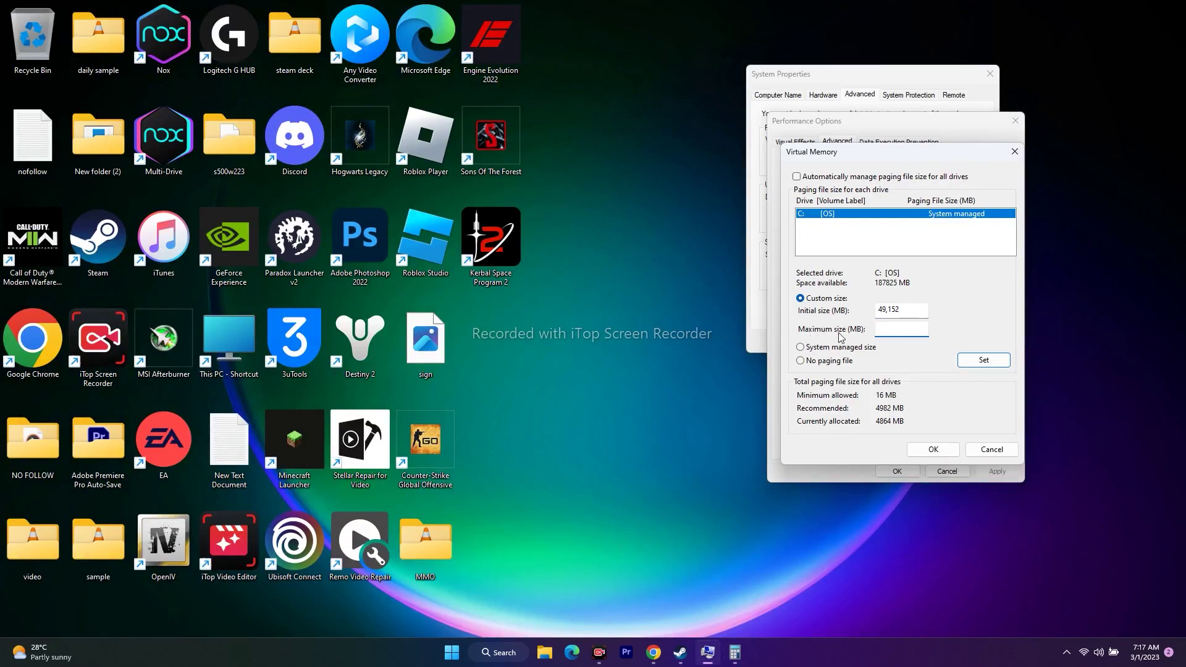
left_click(735, 652)
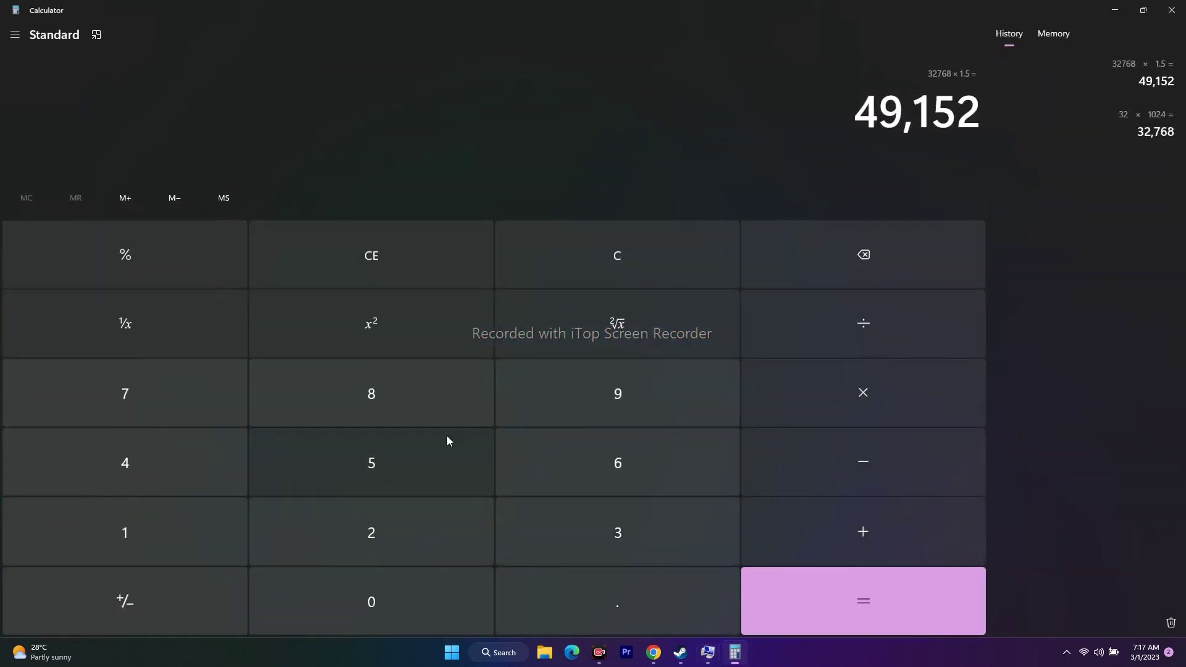
Clear Calculator and recompute 32 × 1024 = 32,768
left_click(381, 261)
left_click(609, 522)
left_click(423, 512)
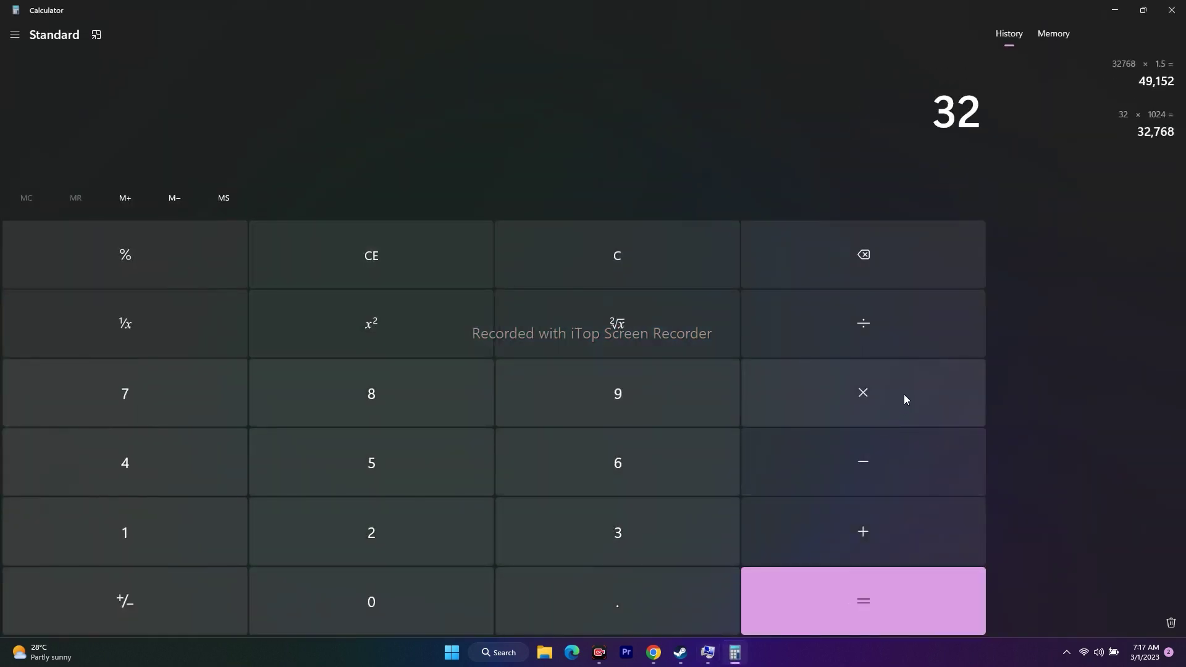
left_click(903, 397)
left_click(180, 539)
left_click(361, 598)
left_click(322, 535)
left_click(188, 474)
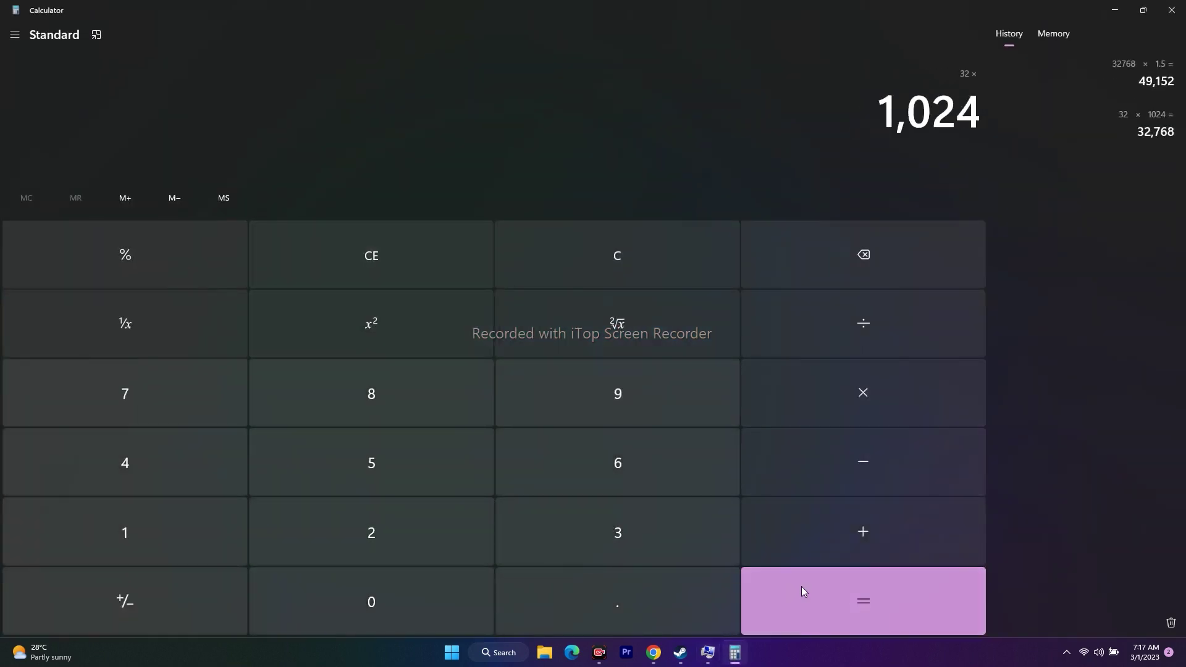
left_click(802, 587)
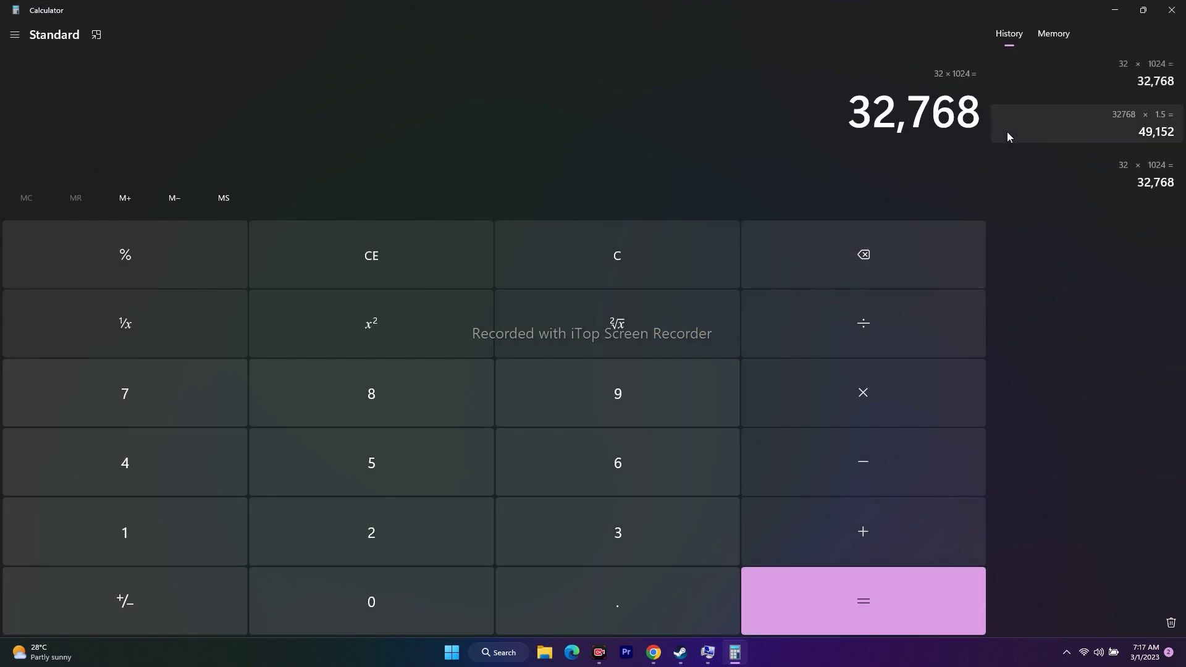
Multiply 32,768 by 3 and copy the 98,304 result
left_click(862, 409)
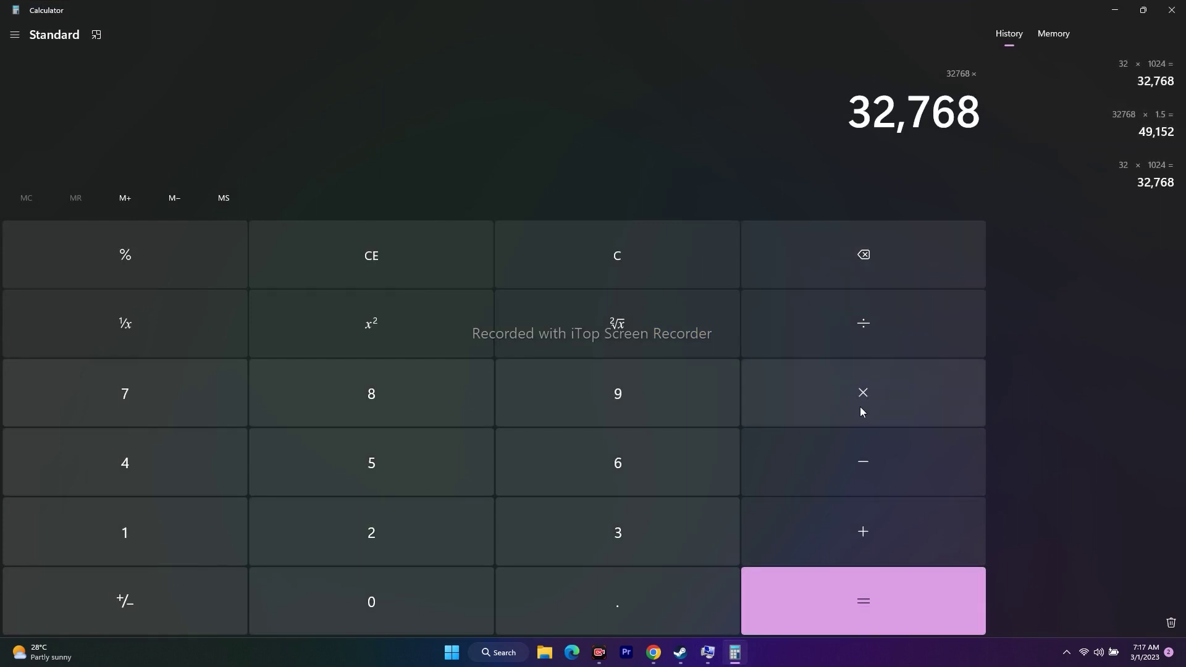
left_click(676, 535)
left_click(815, 584)
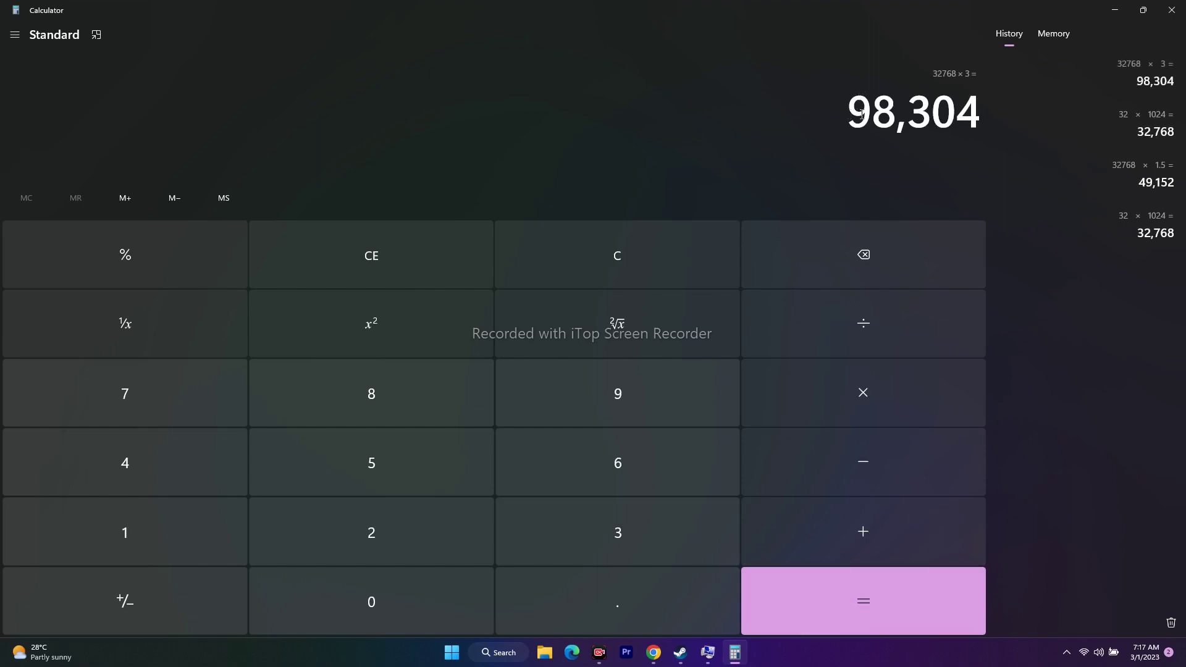
right_click(985, 126)
left_click(1000, 135)
left_click(1116, 8)
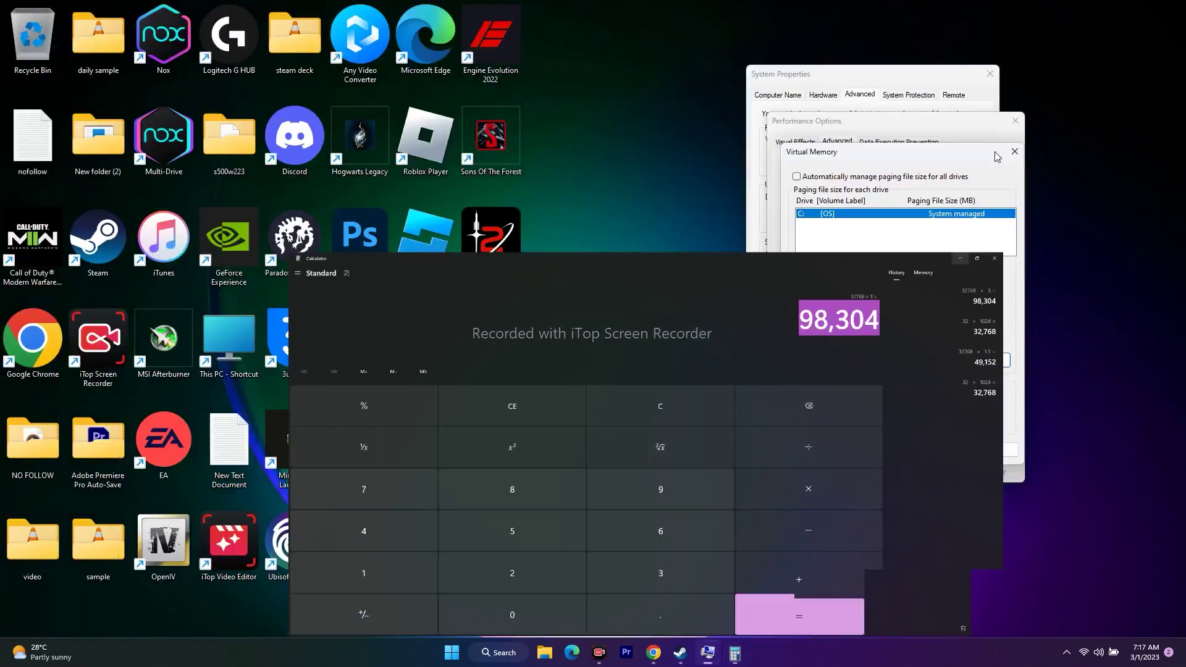
Paste 98,304 as the Maximum size and close Virtual Memory, Performance Options and System Properties
right_click(883, 331)
left_click(921, 386)
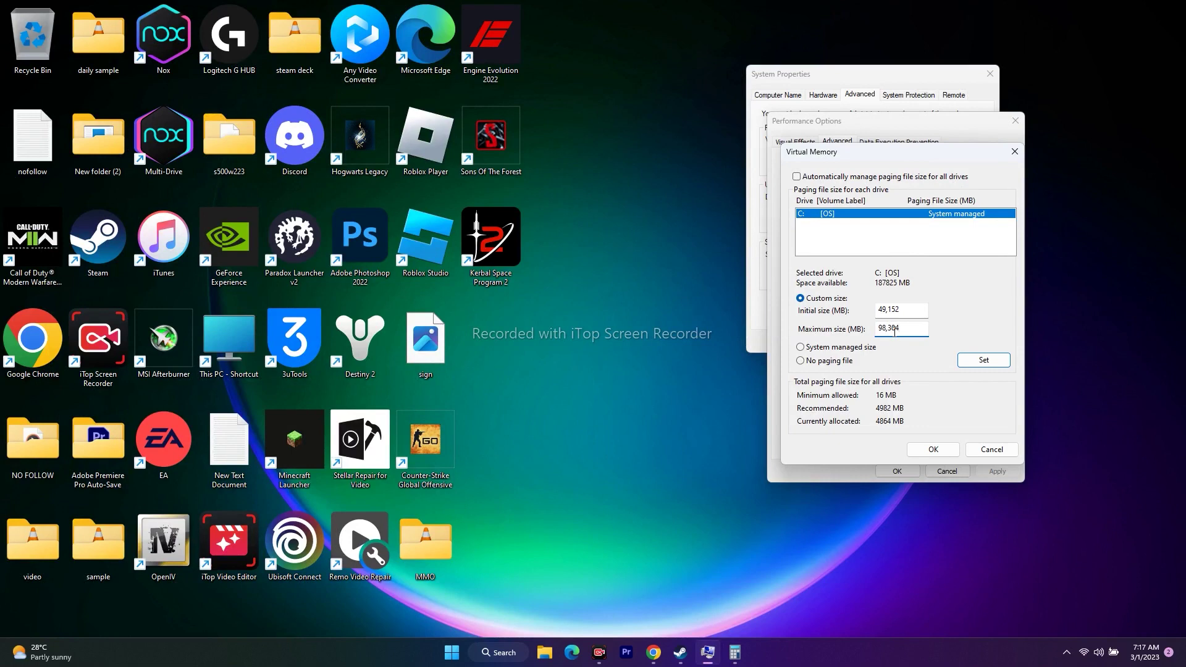
left_click(991, 449)
left_click(947, 471)
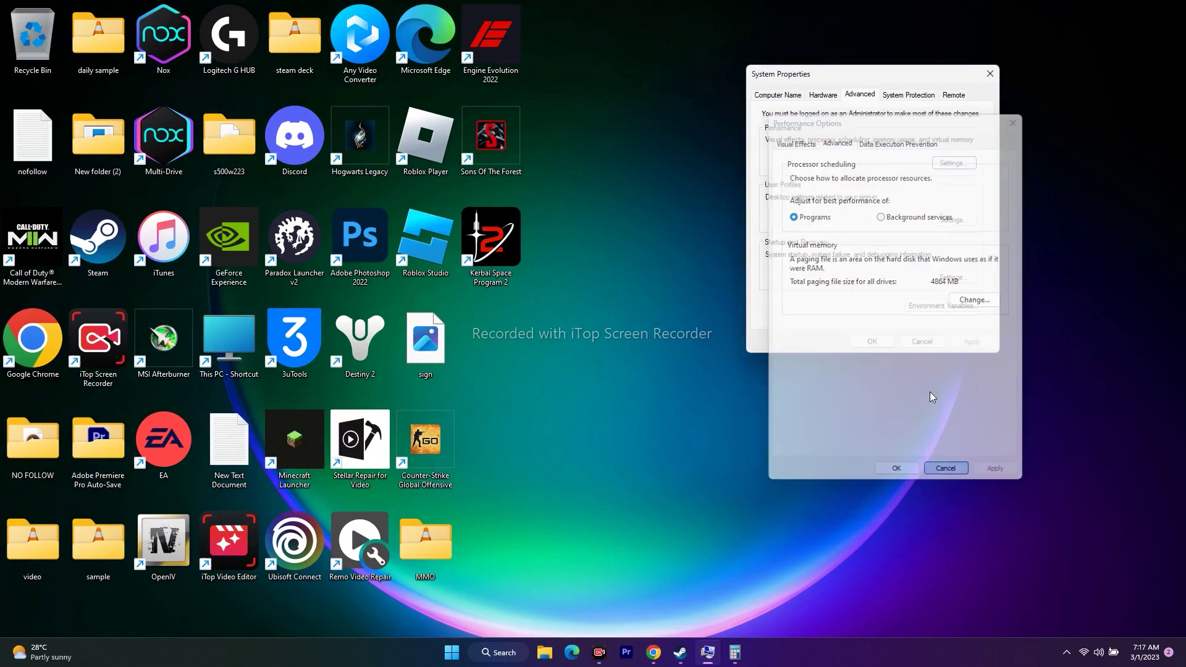
left_click(989, 74)
left_click(694, 653)
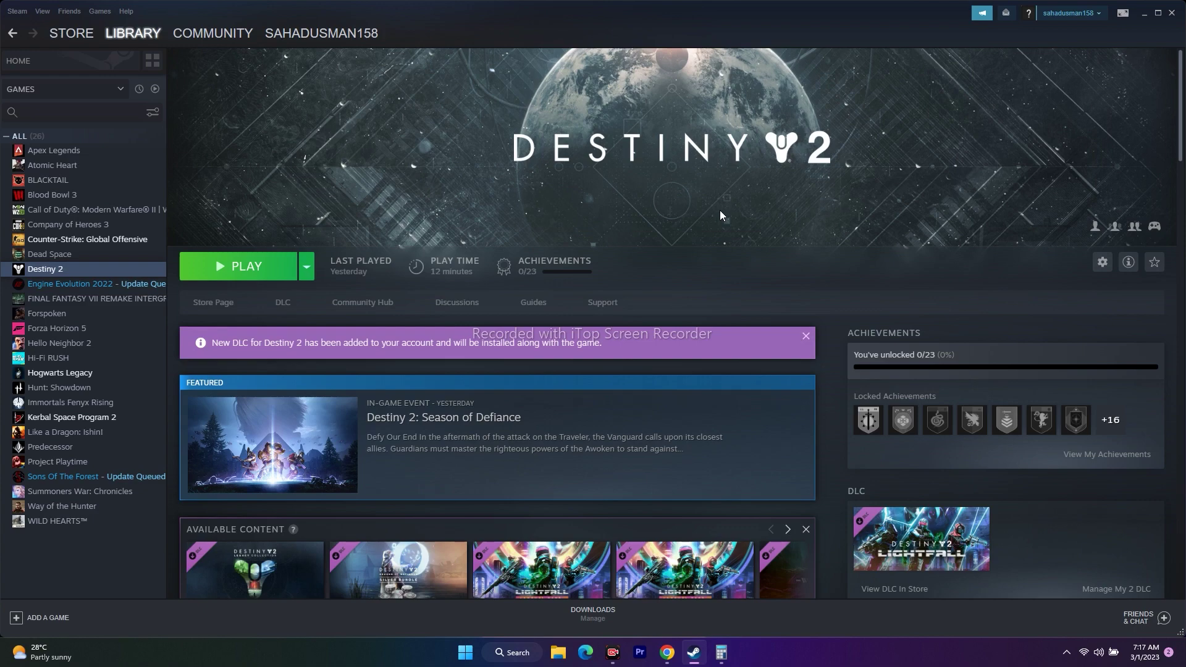
Glance at a Destiny 2 DLC's store page, then go back to the library page
scroll(720, 214, "down", 3)
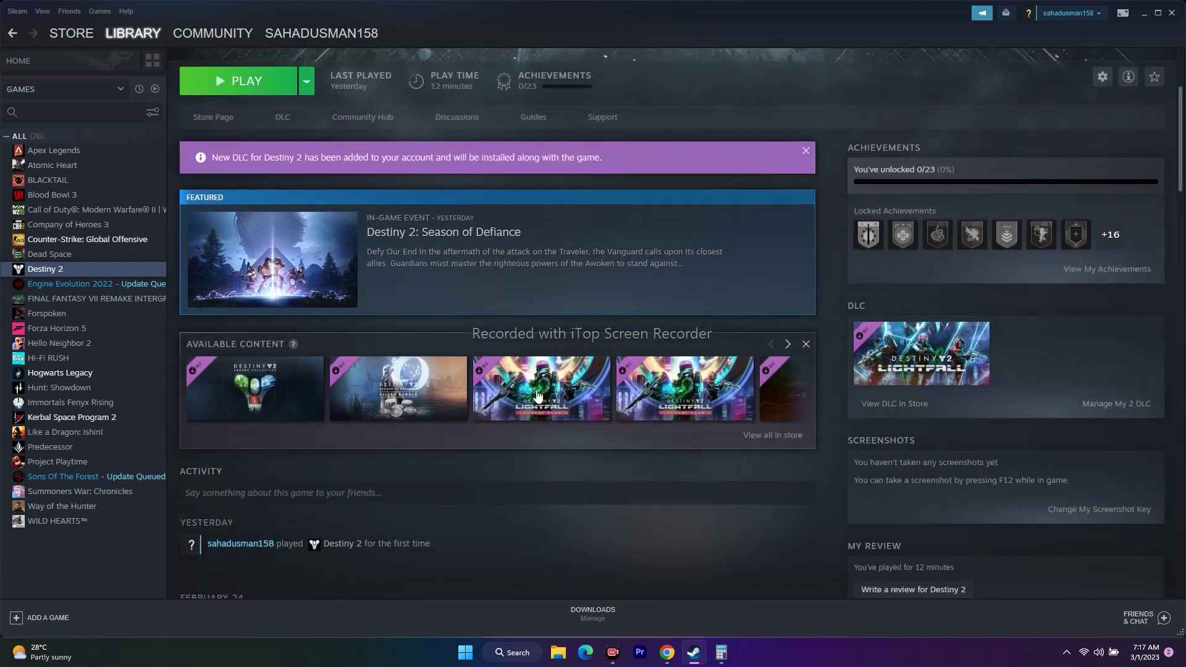
left_click(790, 371)
left_click(13, 34)
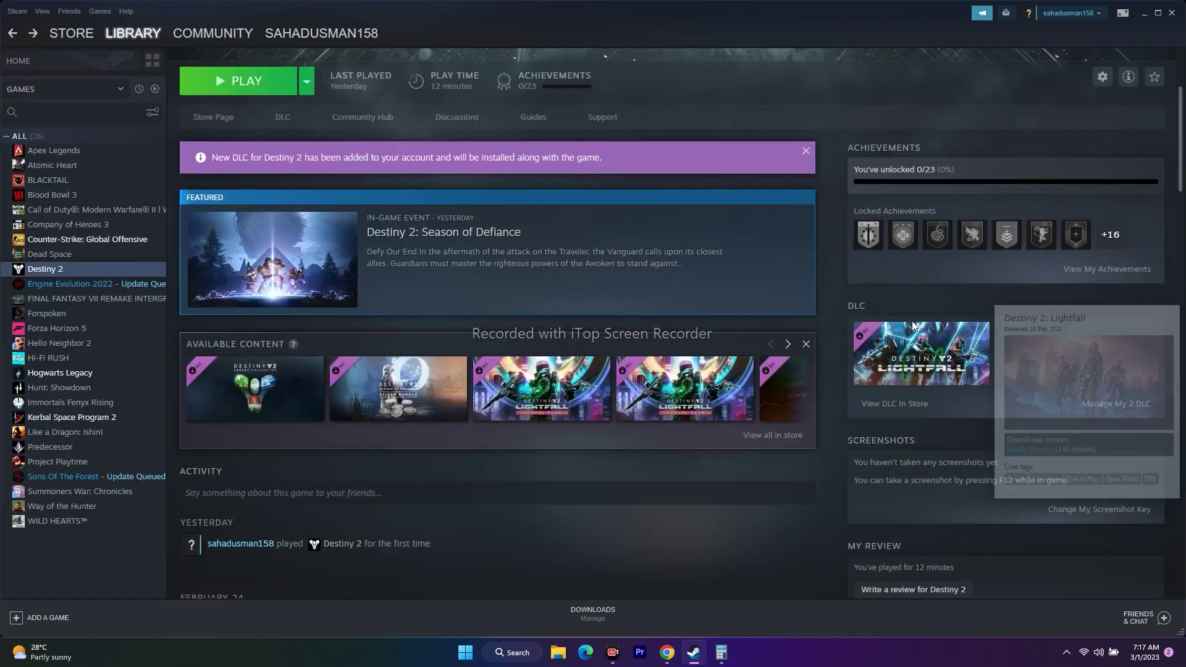
scroll(912, 324, "up", 3)
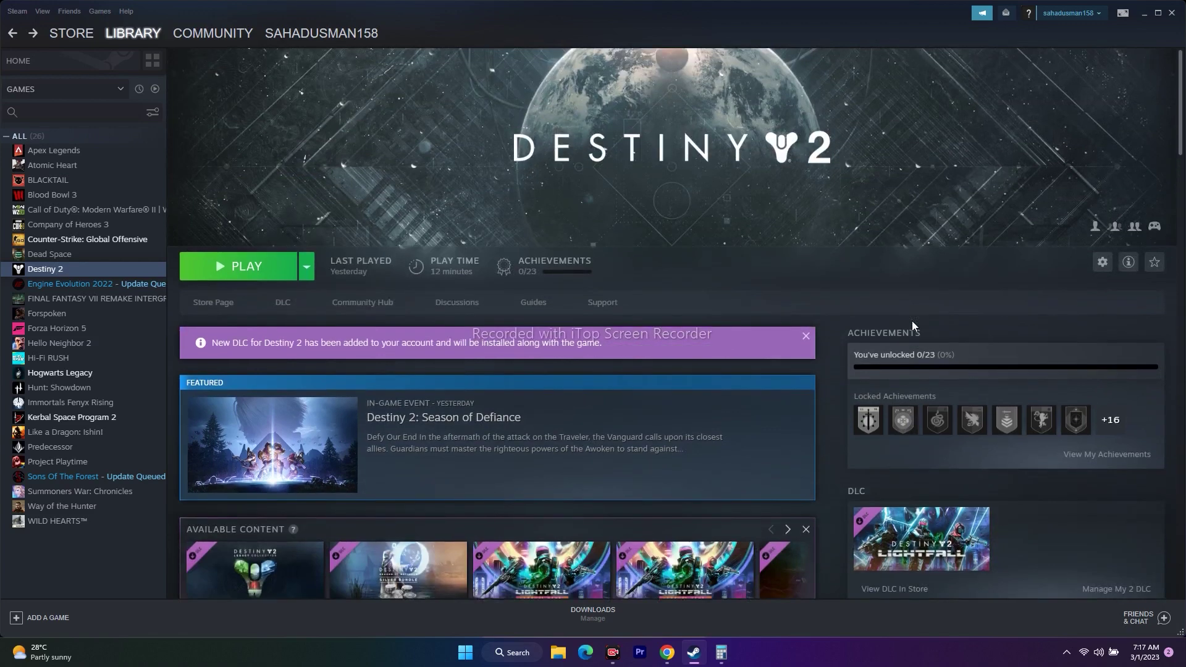